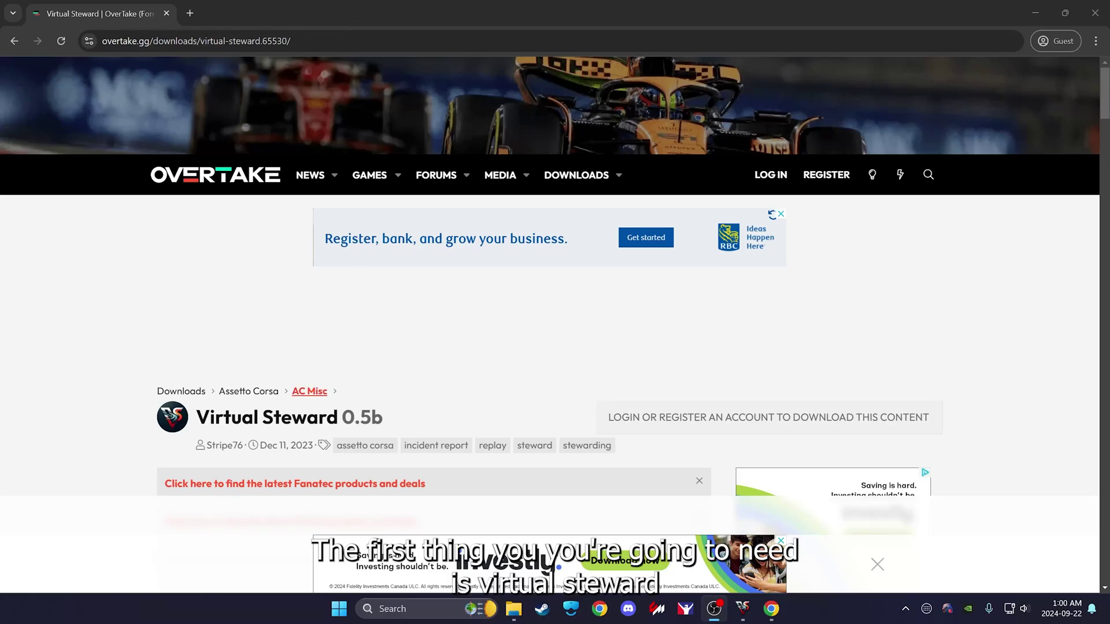
- Highlight the 'Virtual Steward' title on the OverTake.gg 0.5b download page
drag(197, 418, 341, 418)
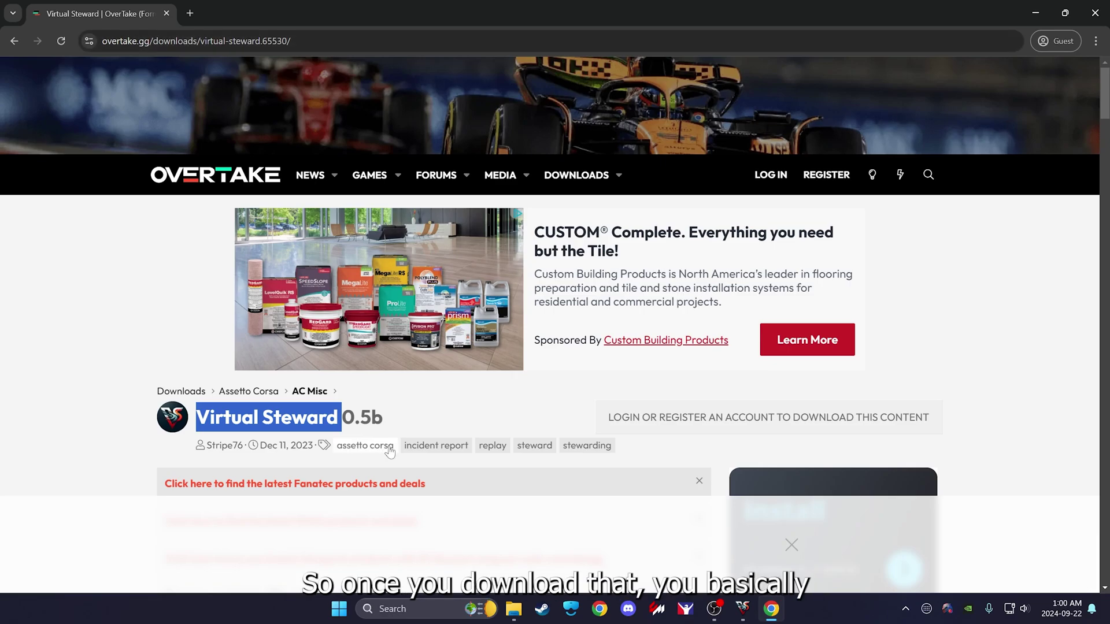
- Open Virtual Steward 0.5b.zip from Downloads and select all its contents
click(515, 610)
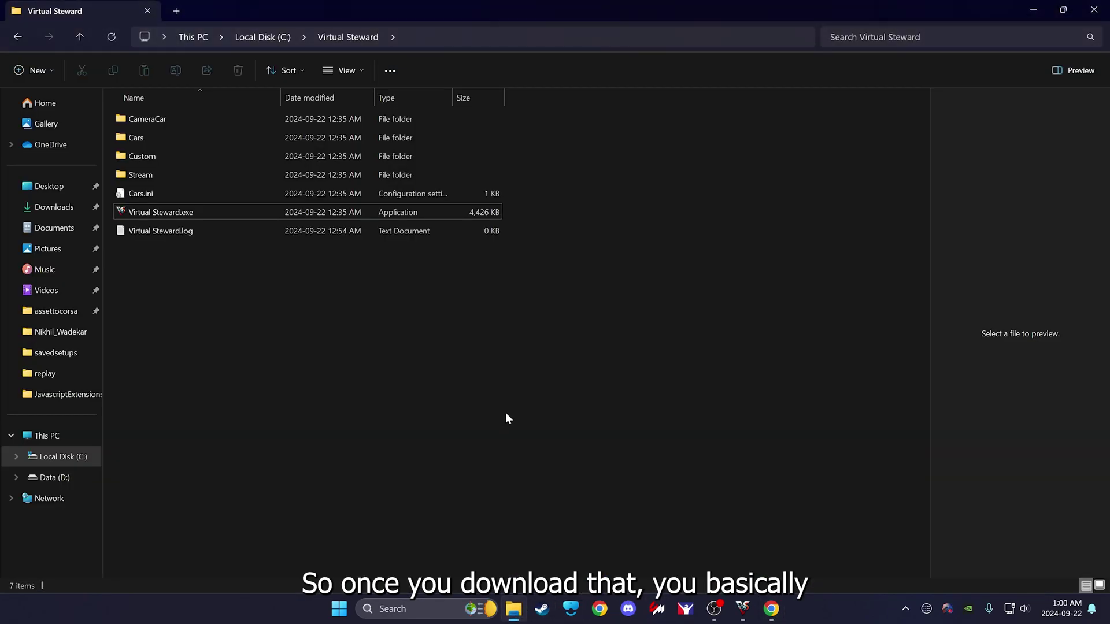
drag(221, 312, 228, 251)
click(53, 207)
double_click(148, 124)
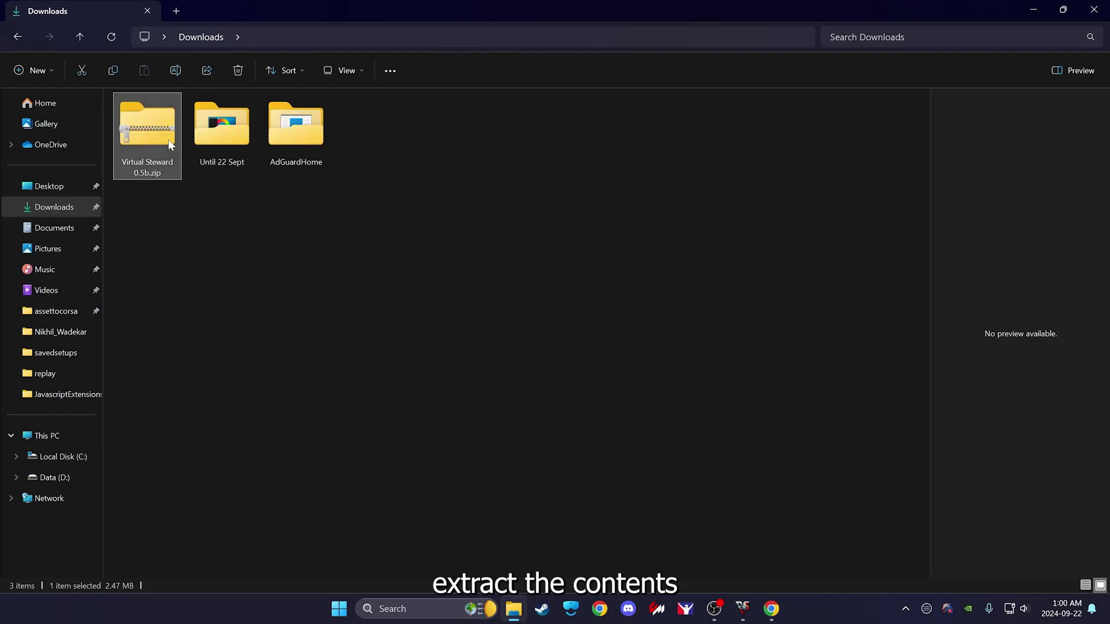
key(ctrl+a)
- Go to the Virtual Steward folder on the C: drive and open it
click(63, 457)
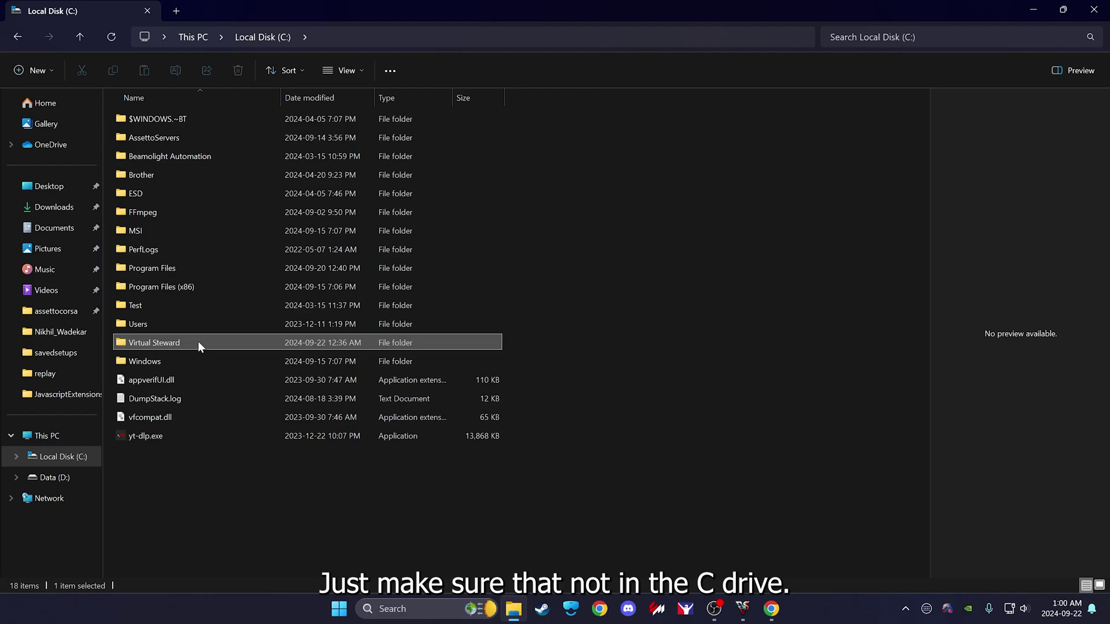
double_click(198, 342)
key(ctrl+a)
key(alt+Left)
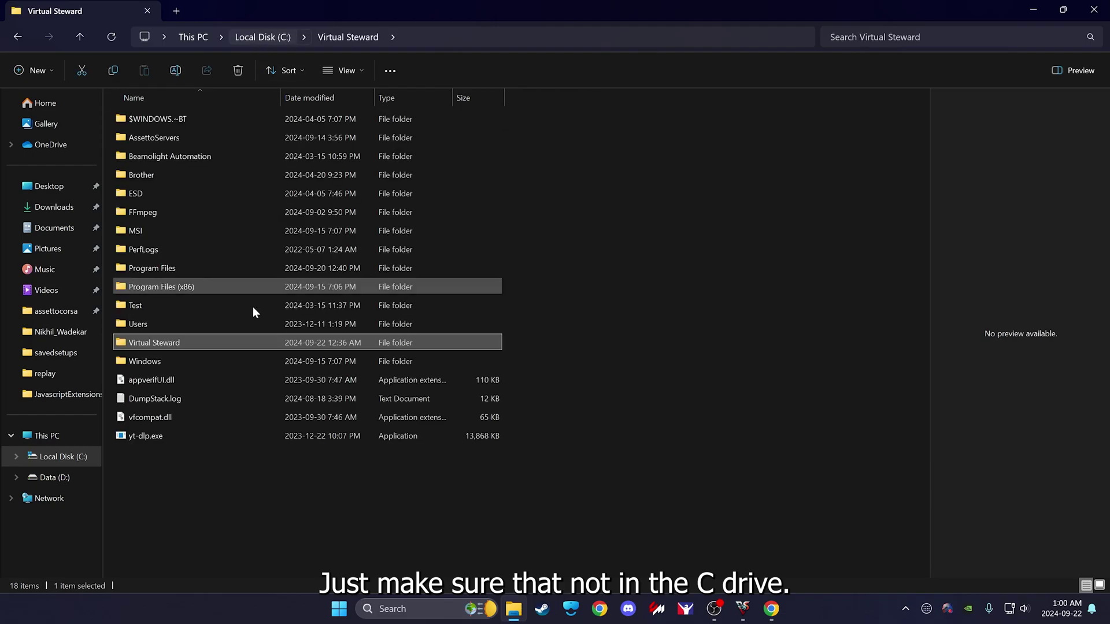
double_click(175, 343)
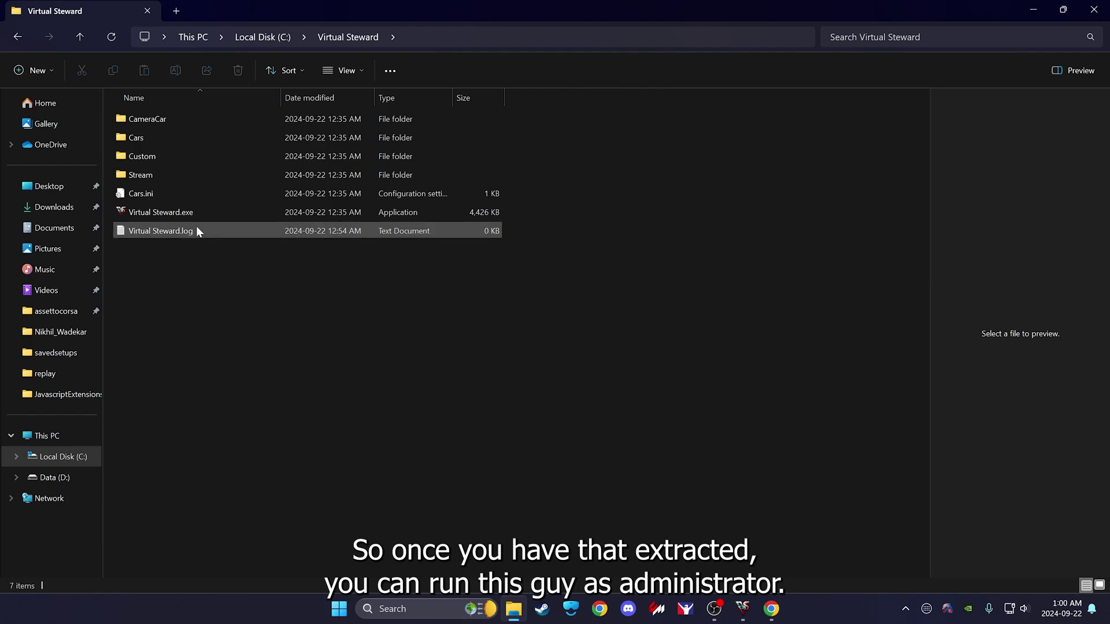
- Run Virtual Steward.exe as administrator, maximize it, and highlight the Assetto Corsa folder path
right_click(194, 210)
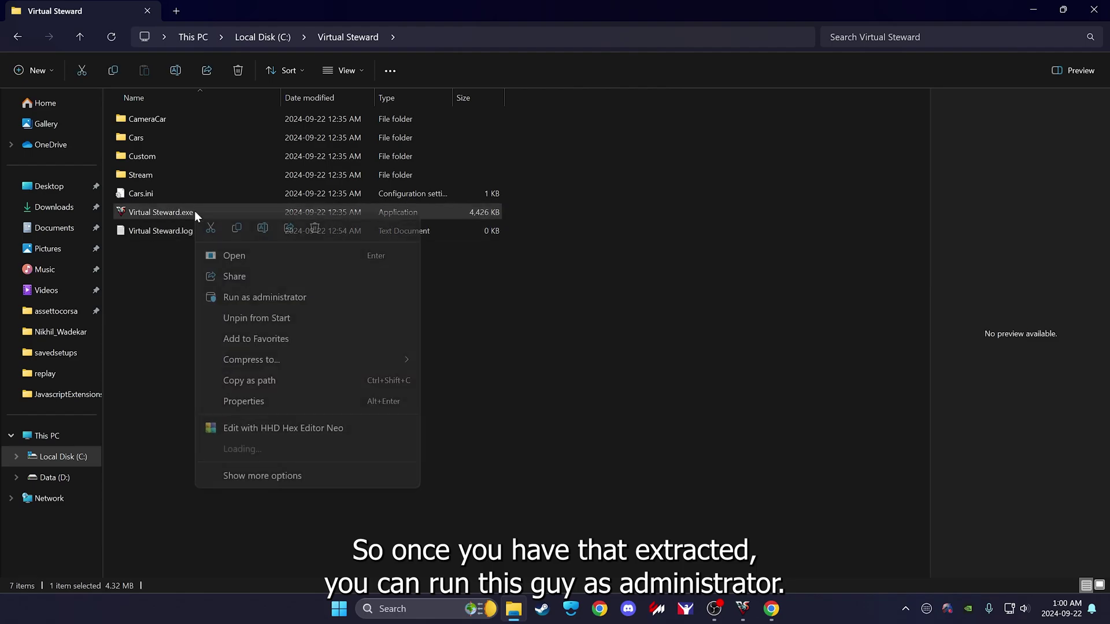
click(283, 297)
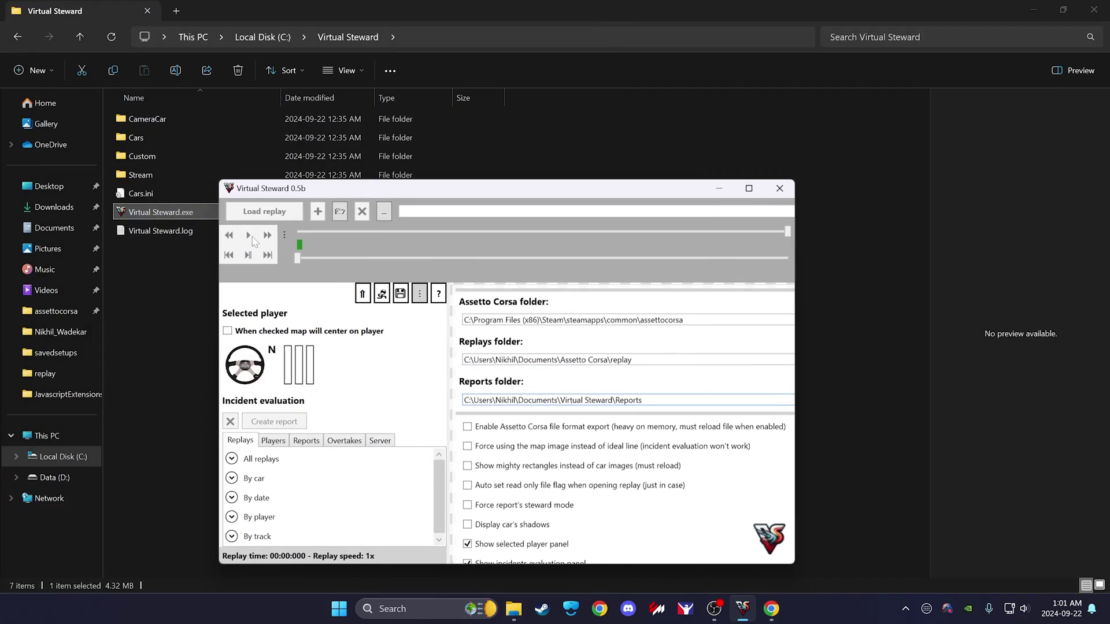
right_click(177, 212)
click(283, 297)
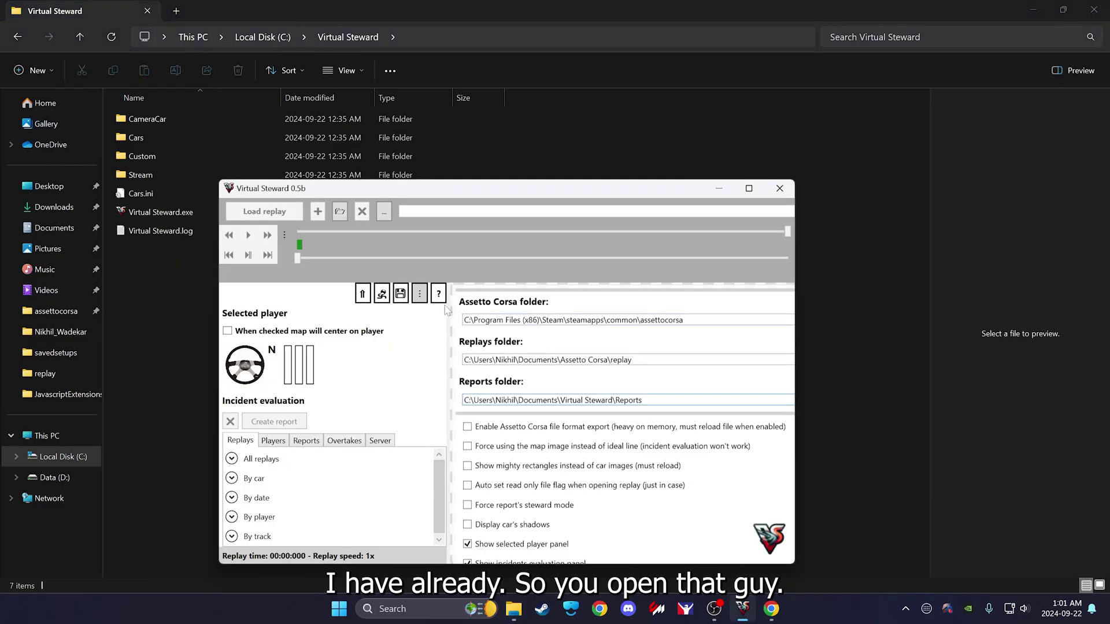
double_click(440, 190)
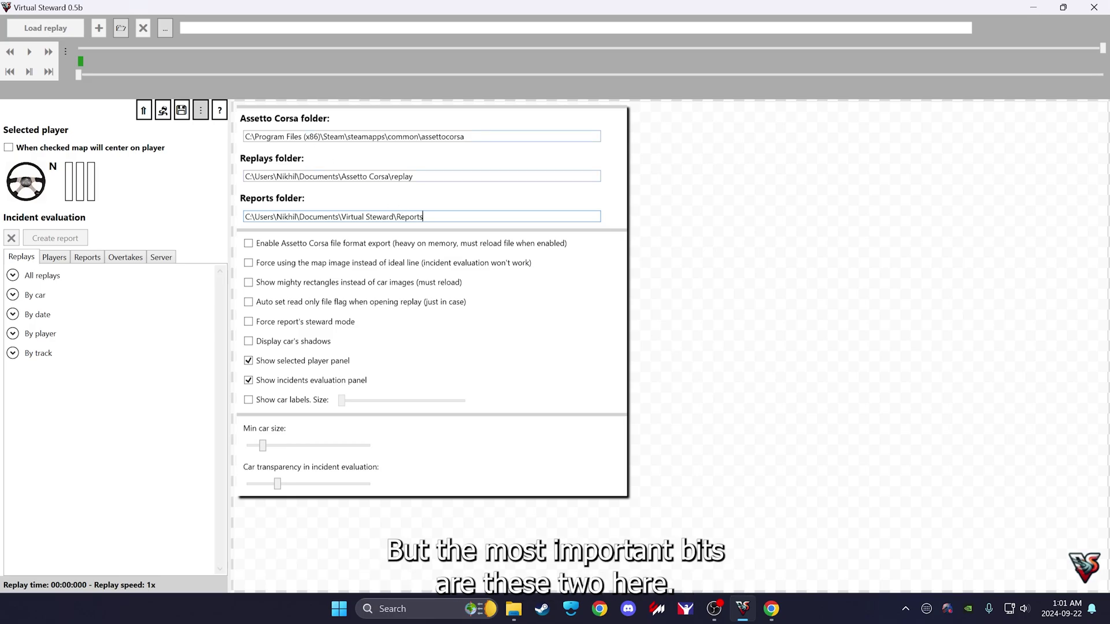
drag(464, 136, 275, 146)
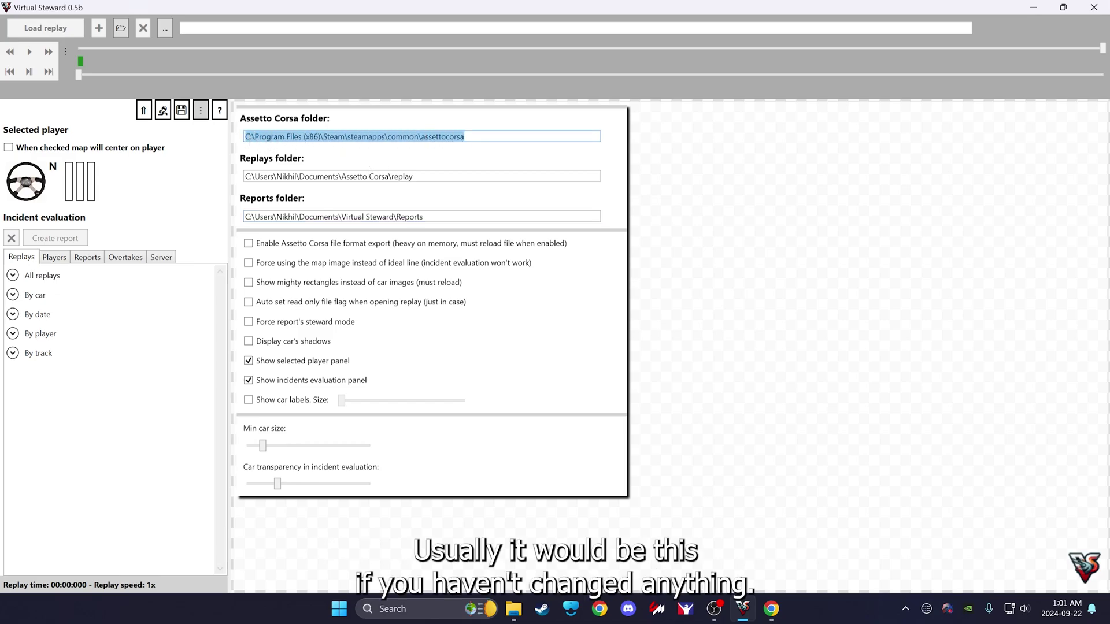
click(464, 136)
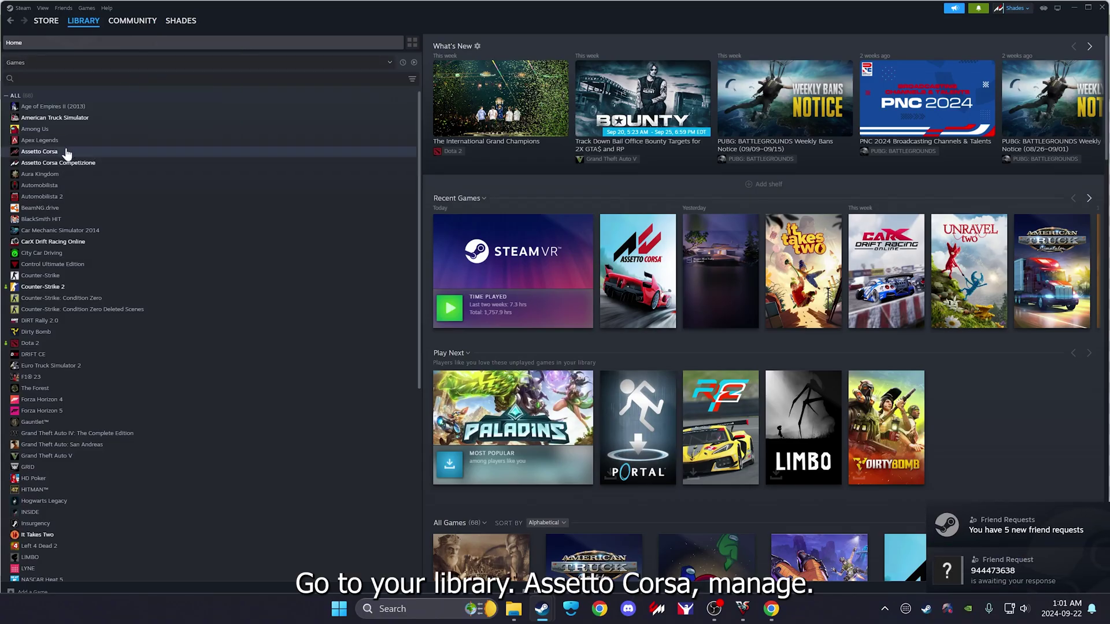
- Browse Assetto Corsa's local files from the Steam library to view its install path, then return to Virtual Steward
right_click(57, 152)
mouse_move(118, 221)
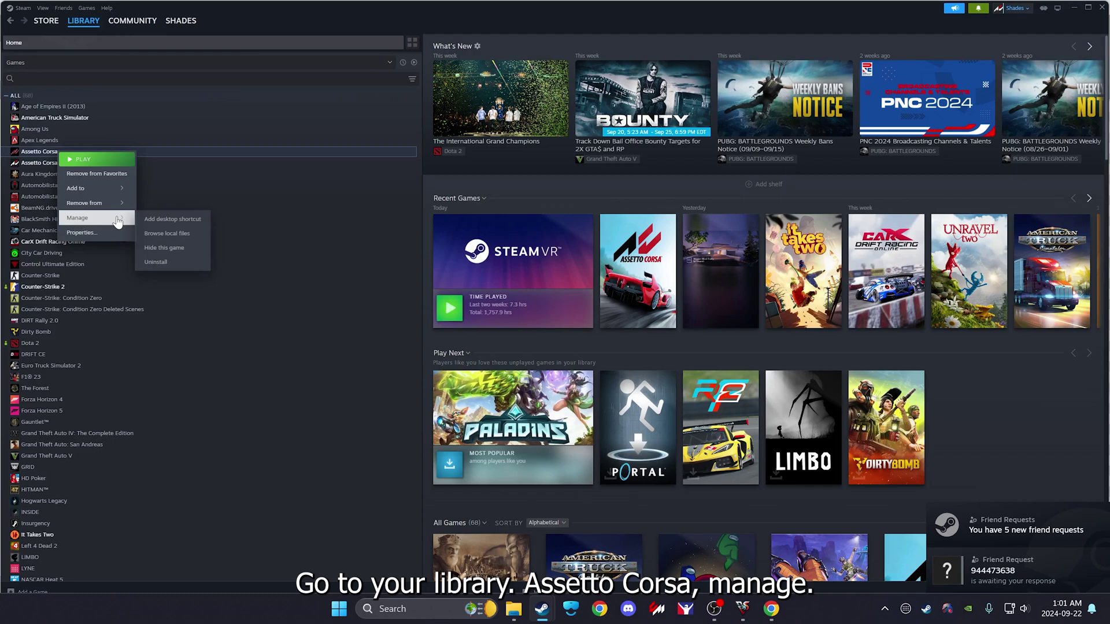
click(167, 234)
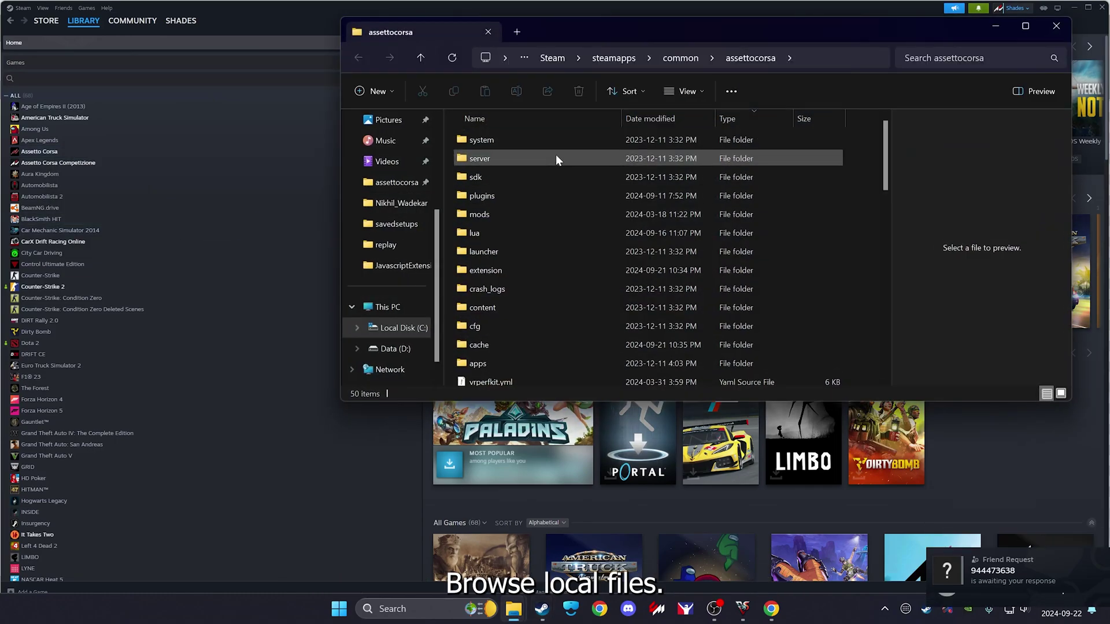
click(809, 61)
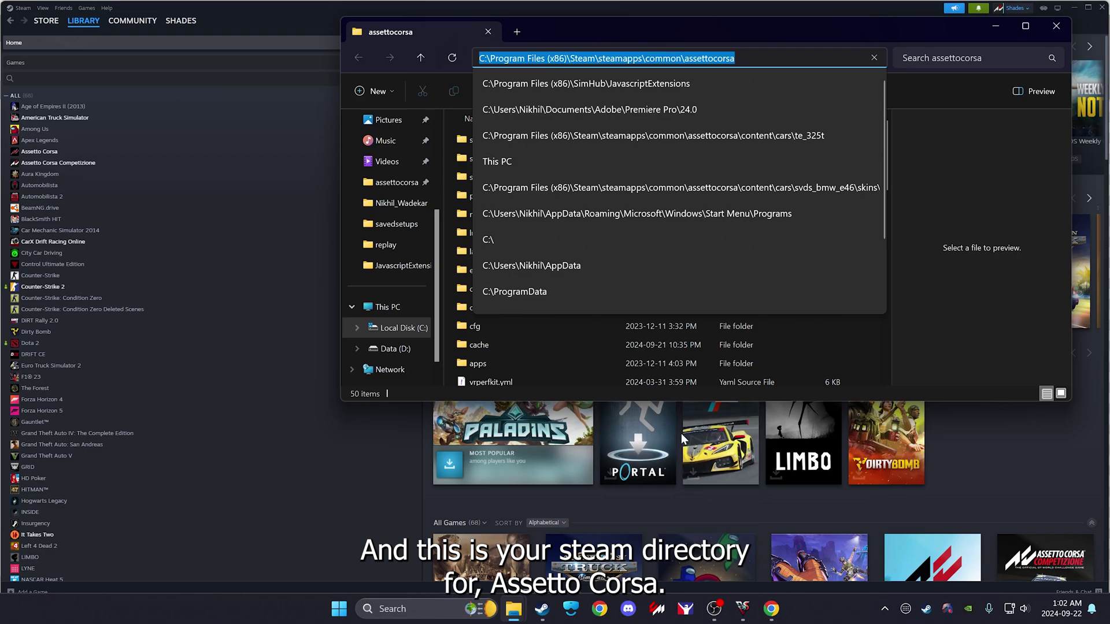
click(743, 609)
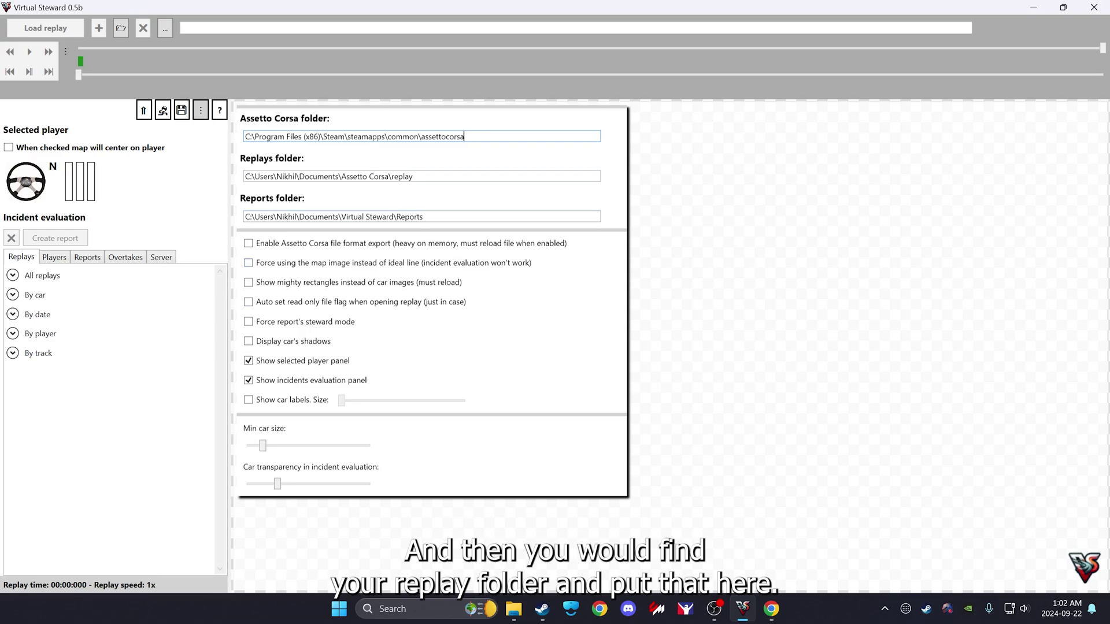
- Open Documents\Assetto Corsa\replay in File Explorer and select its full path
mouse_move(513, 609)
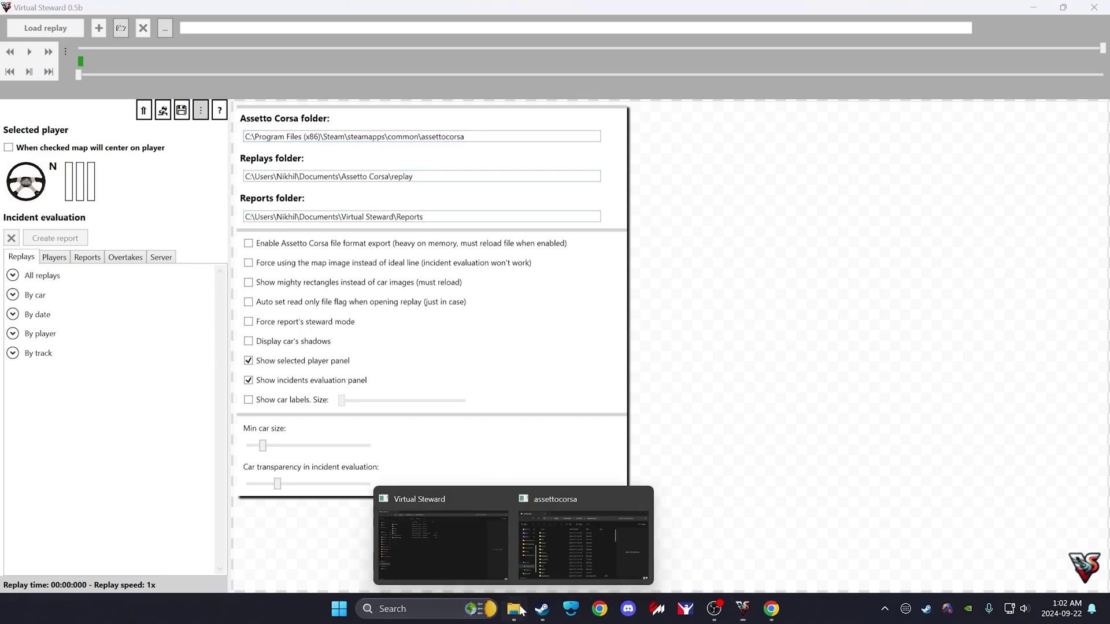
click(456, 520)
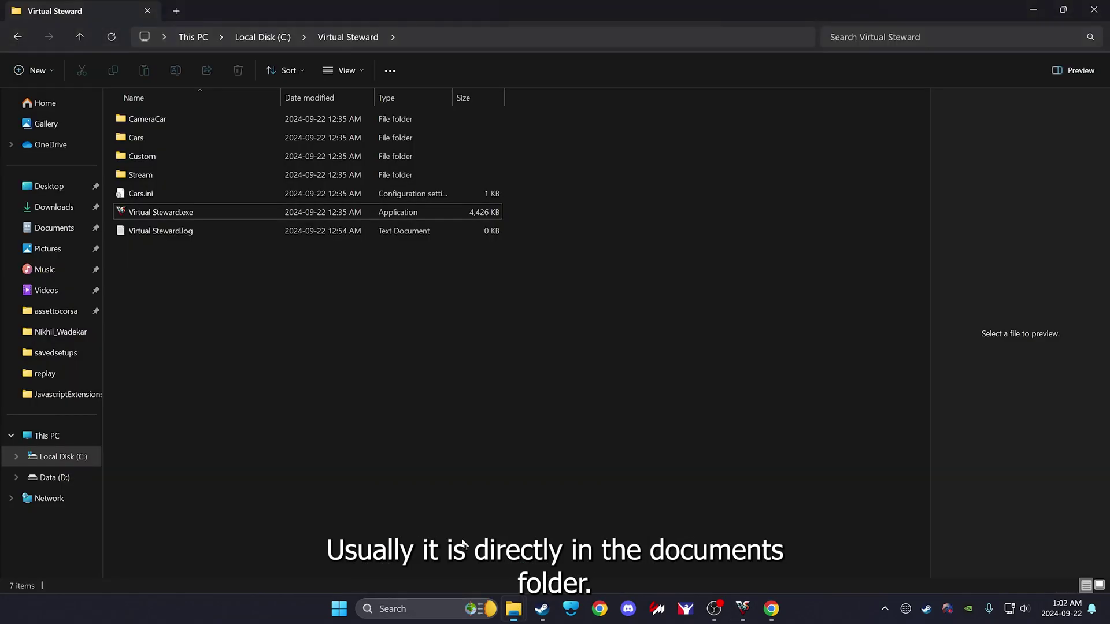
click(53, 227)
click(156, 157)
double_click(159, 157)
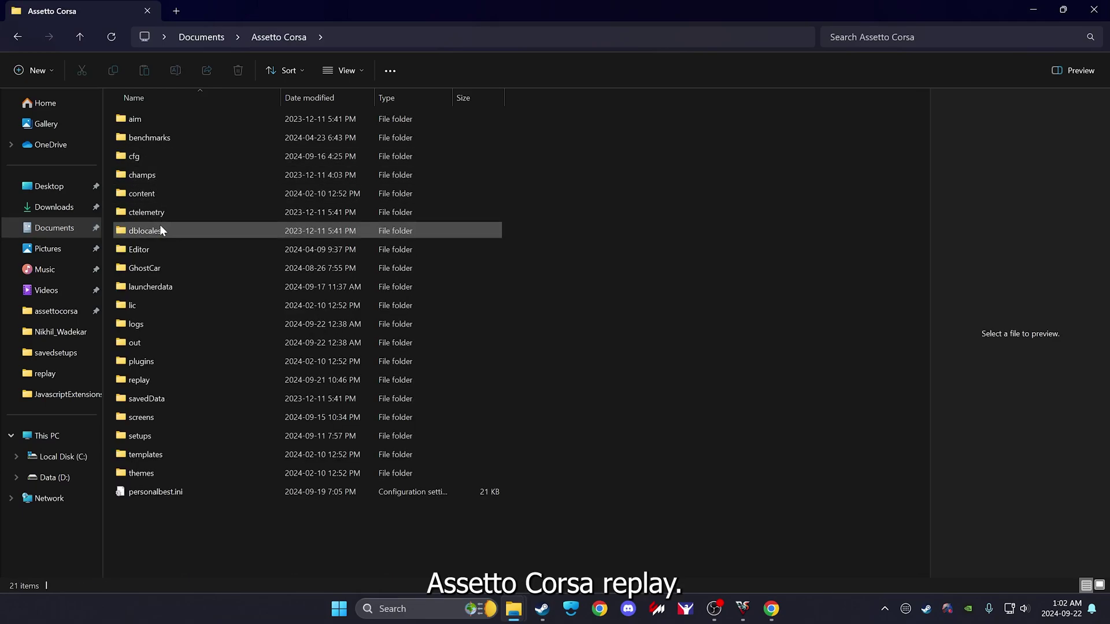
double_click(174, 380)
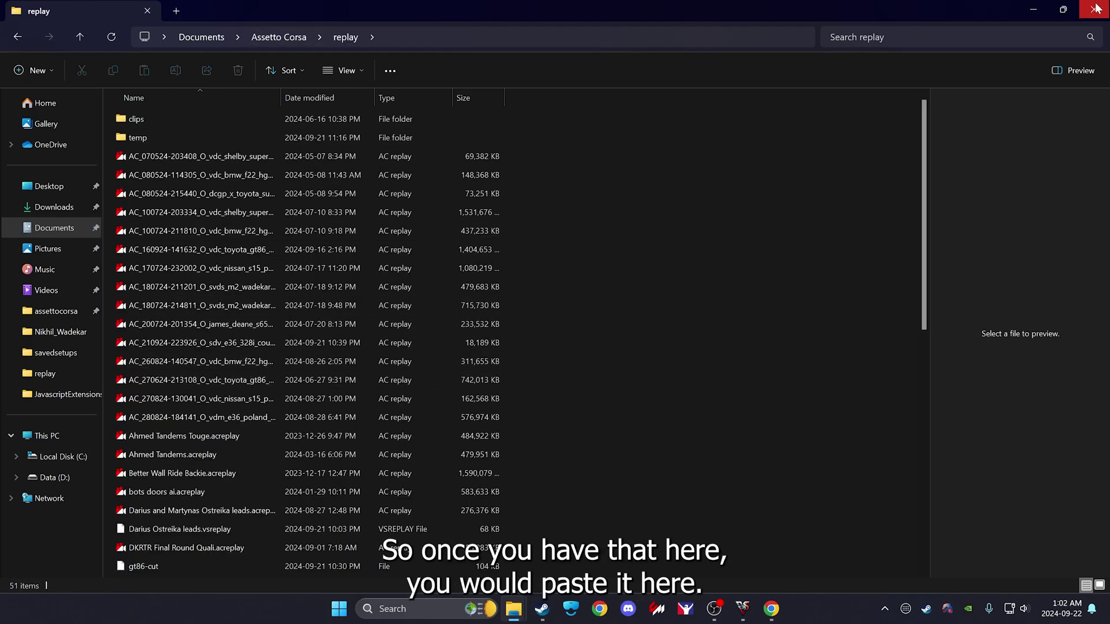
click(550, 36)
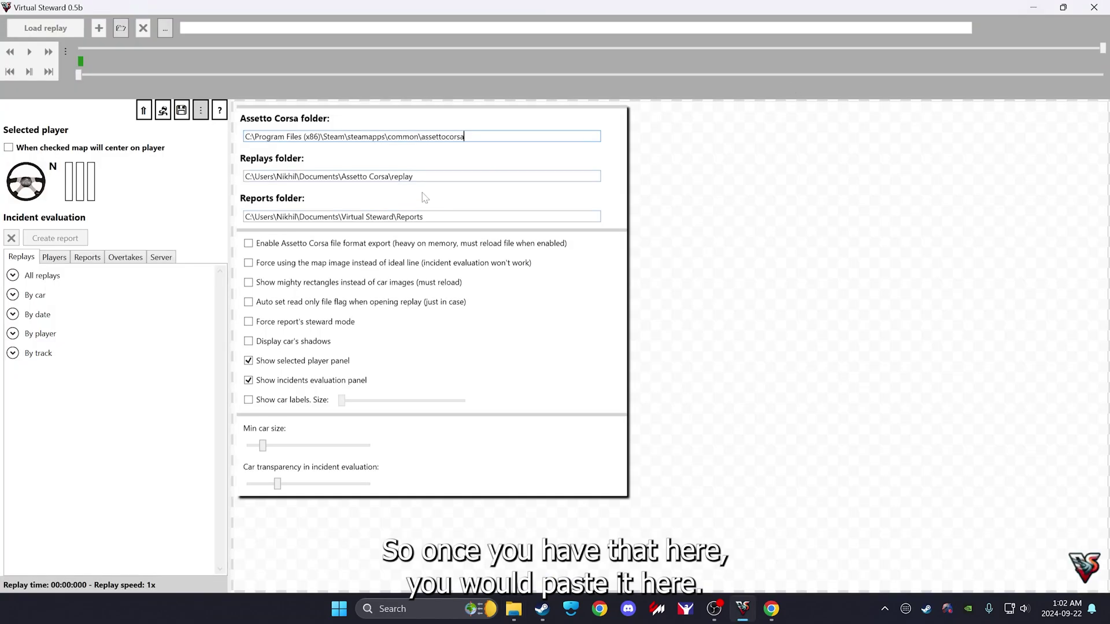
- Select the Replays folder path and close the folder settings panel
key(Tab)
key(ctrl+shift+Left)
key(ctrl+shift+Left)
key(ctrl+shift+Left)
key(ctrl+shift+Left)
key(ctrl+shift+Left)
key(ctrl+shift+Left)
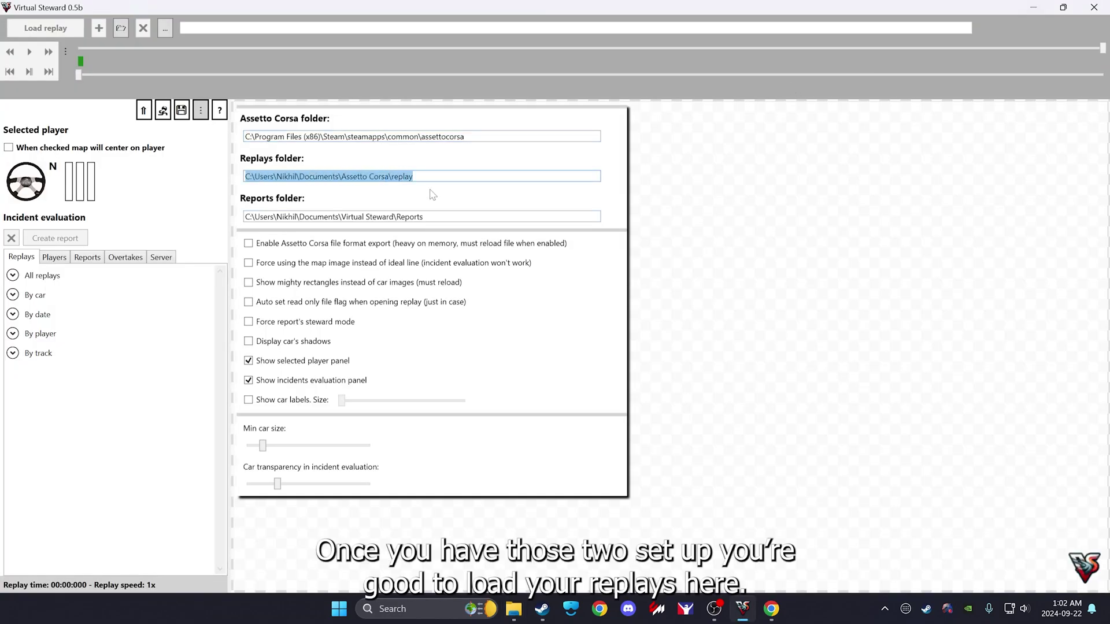
click(201, 110)
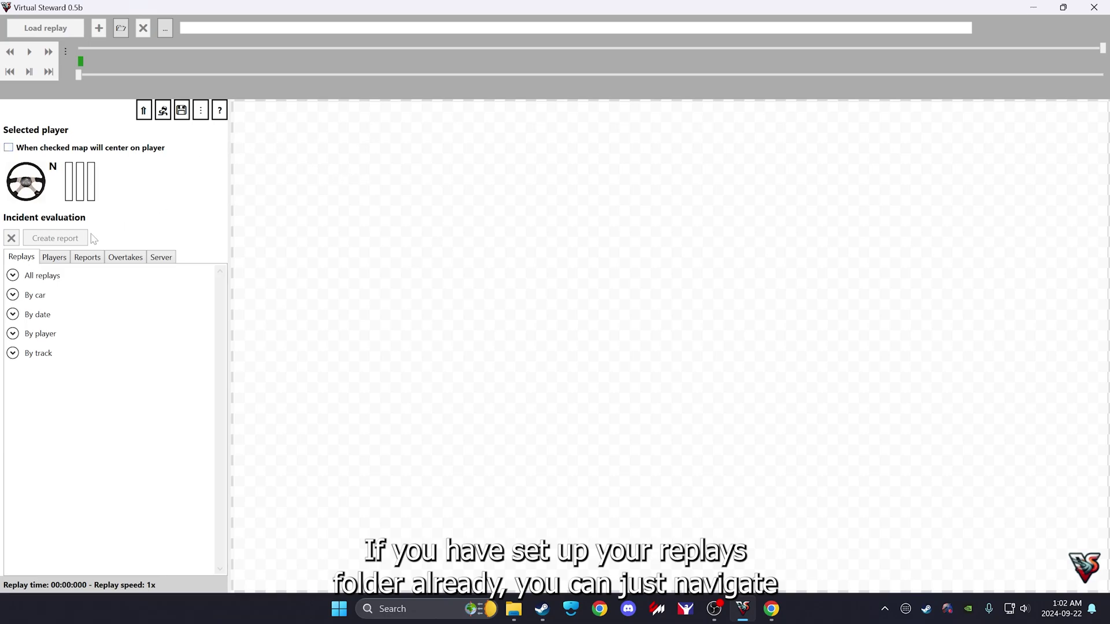
click(13, 275)
click(13, 276)
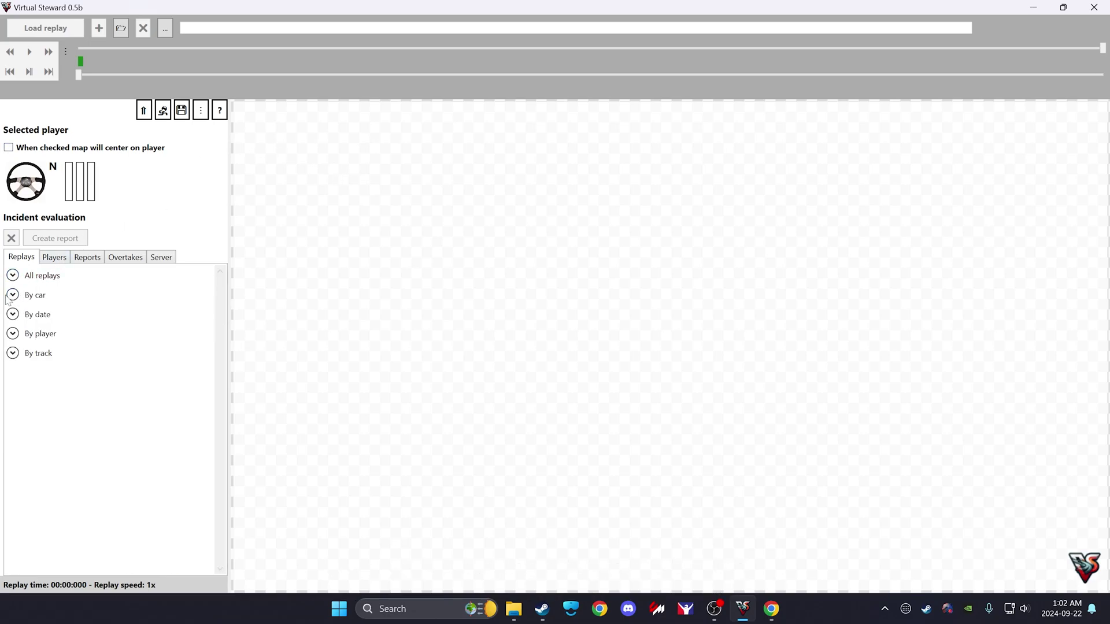
- Browse the By player replay groups, expanding a player's All replays list
click(14, 335)
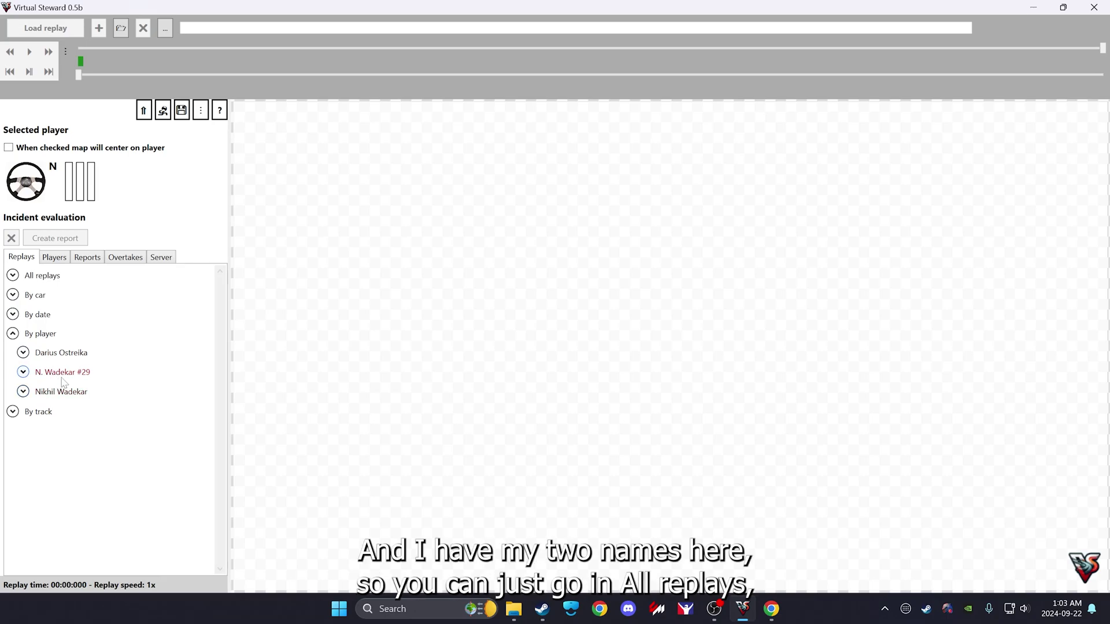
click(23, 373)
click(35, 392)
scroll(43, 399, down, 1)
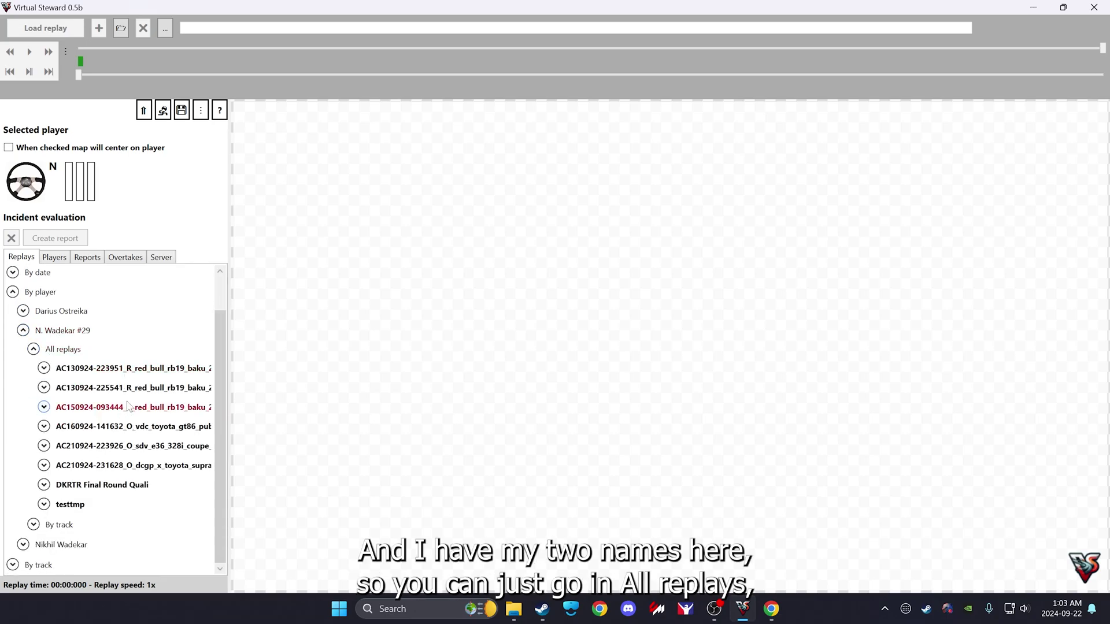
click(34, 526)
click(33, 524)
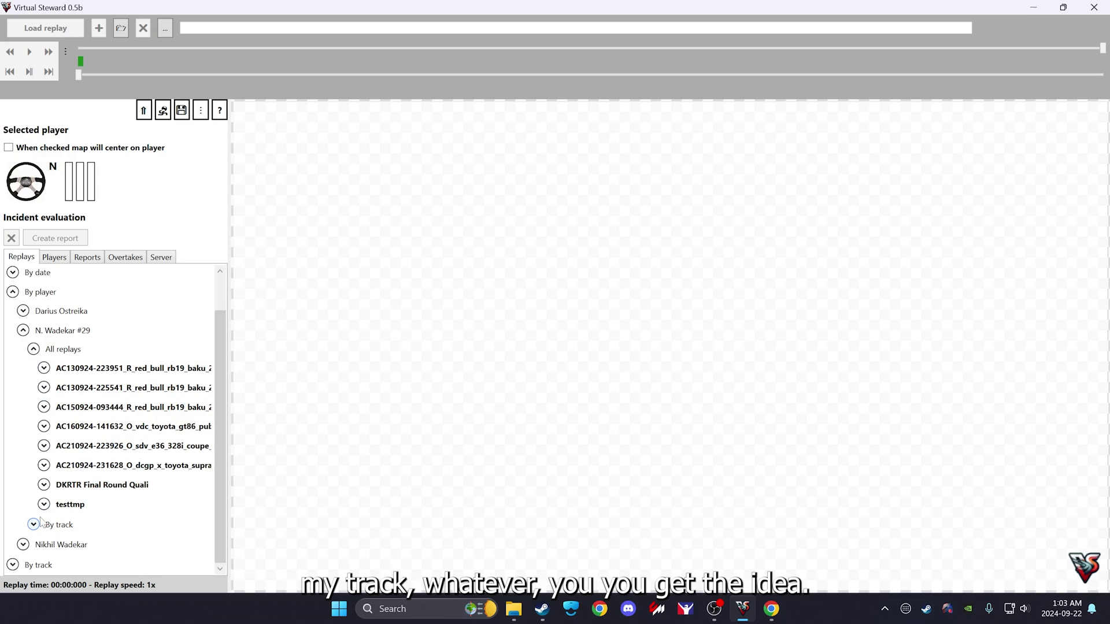
click(33, 350)
click(34, 391)
- Expand your own full replay list and show the R2 Qualifier replay's details
click(24, 331)
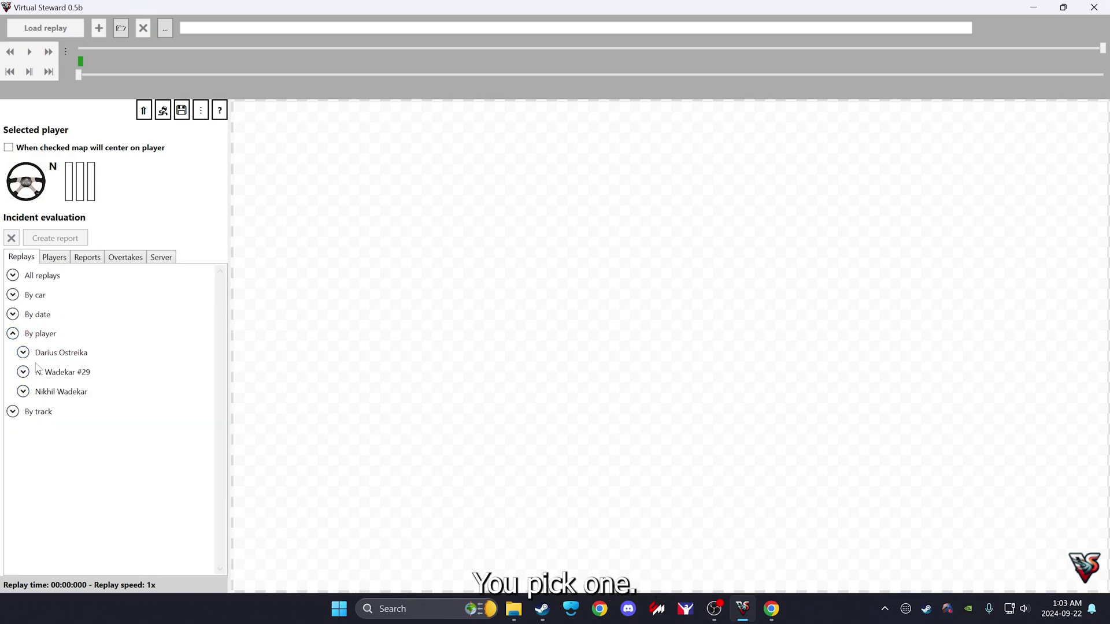
click(23, 391)
click(35, 429)
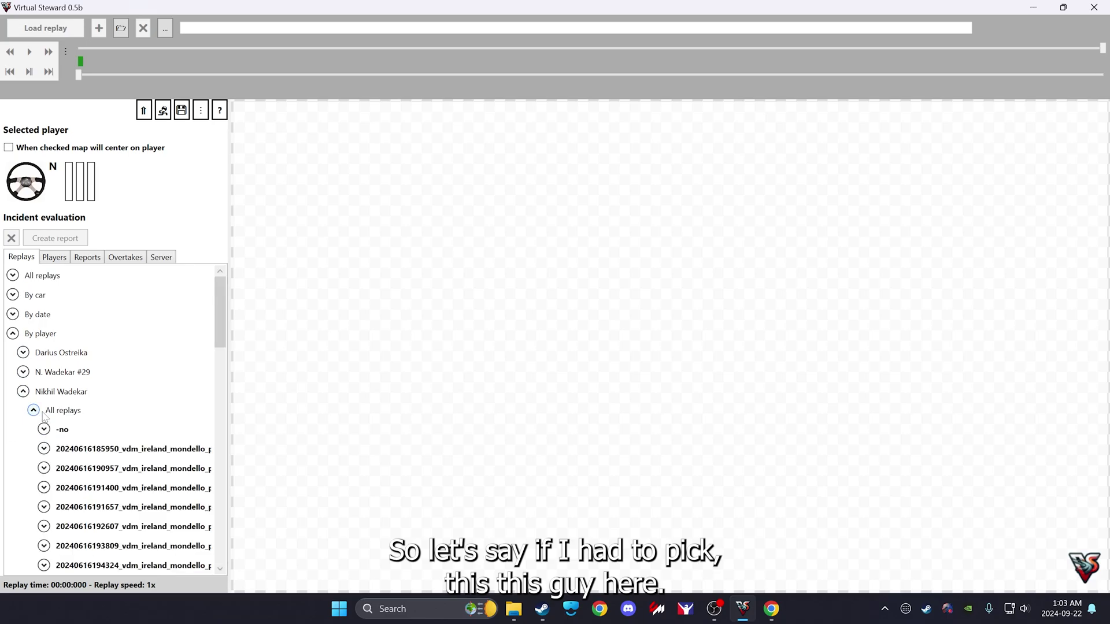
scroll(116, 428, down, 10)
scroll(138, 427, down, 2)
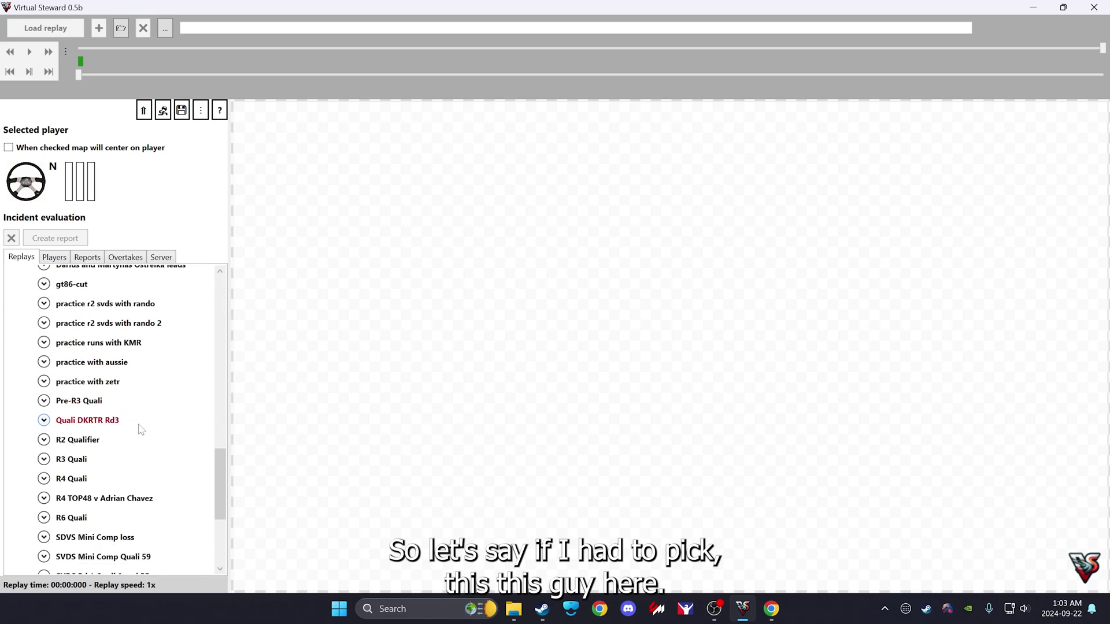
click(81, 442)
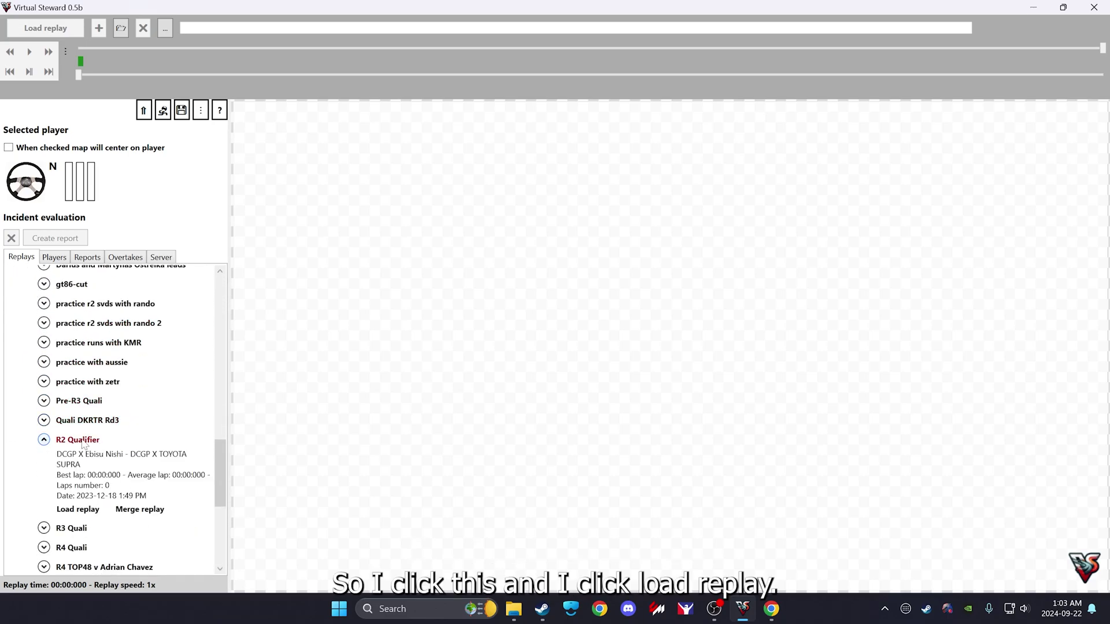
- Load the R2 Qualifier replay and centre the DCGP X Ebisu Nishi track on the map
click(85, 513)
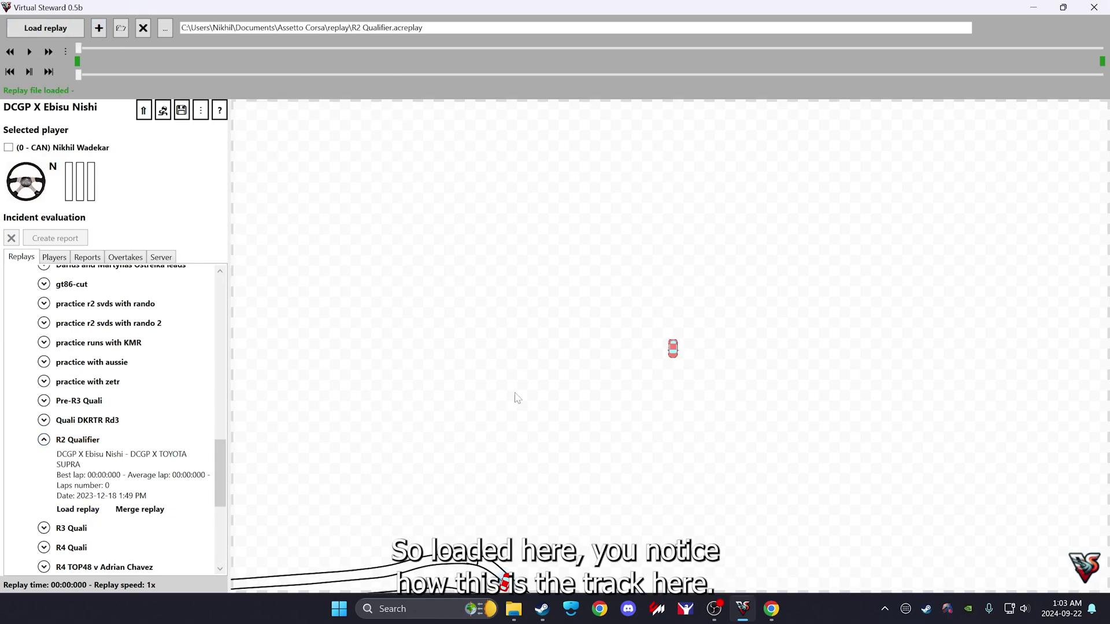
scroll(589, 268, down, 4)
scroll(607, 286, up, 3)
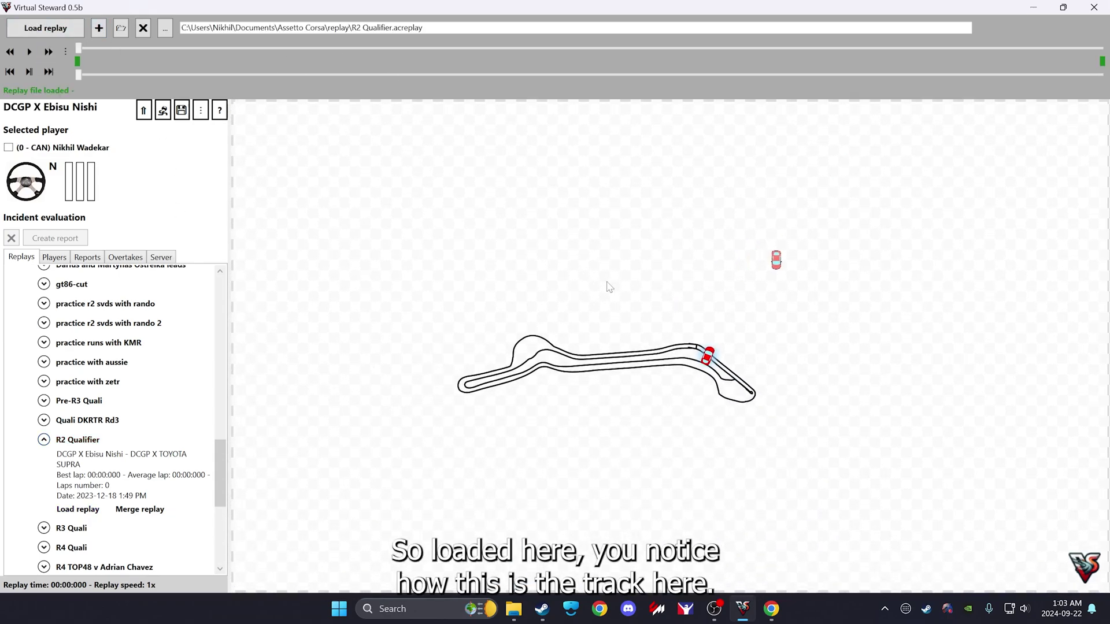
drag(591, 313, 643, 262)
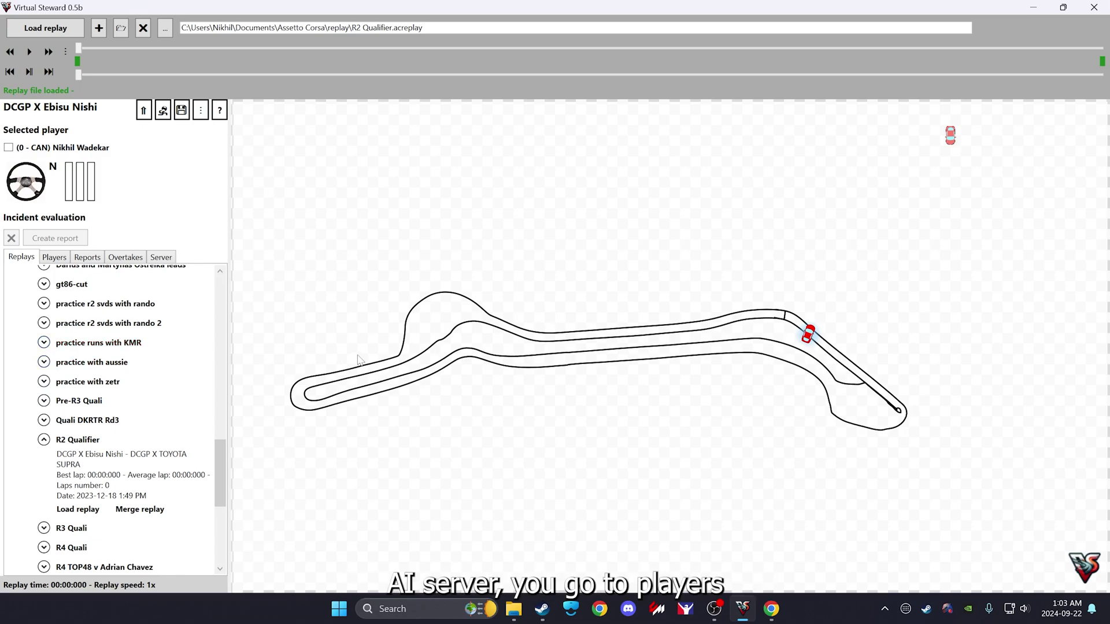
- In the Players tab, delete every other driver, keeping only your entry and Track Lines
click(59, 260)
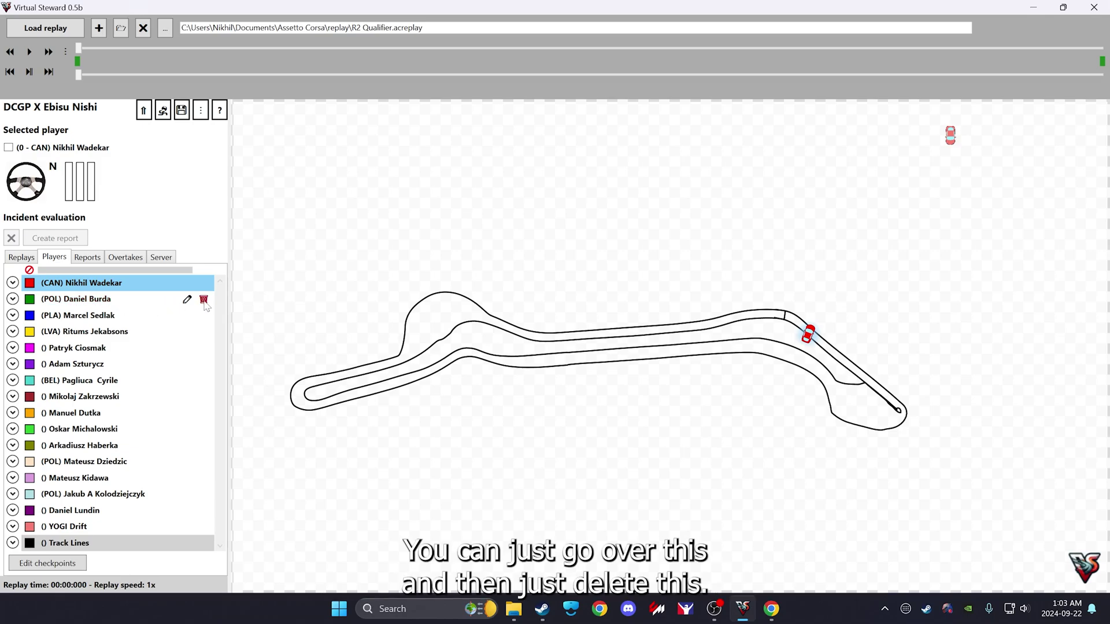
click(204, 299)
click(203, 300)
click(203, 299)
click(203, 299)
click(203, 299)
click(204, 300)
click(204, 299)
click(203, 300)
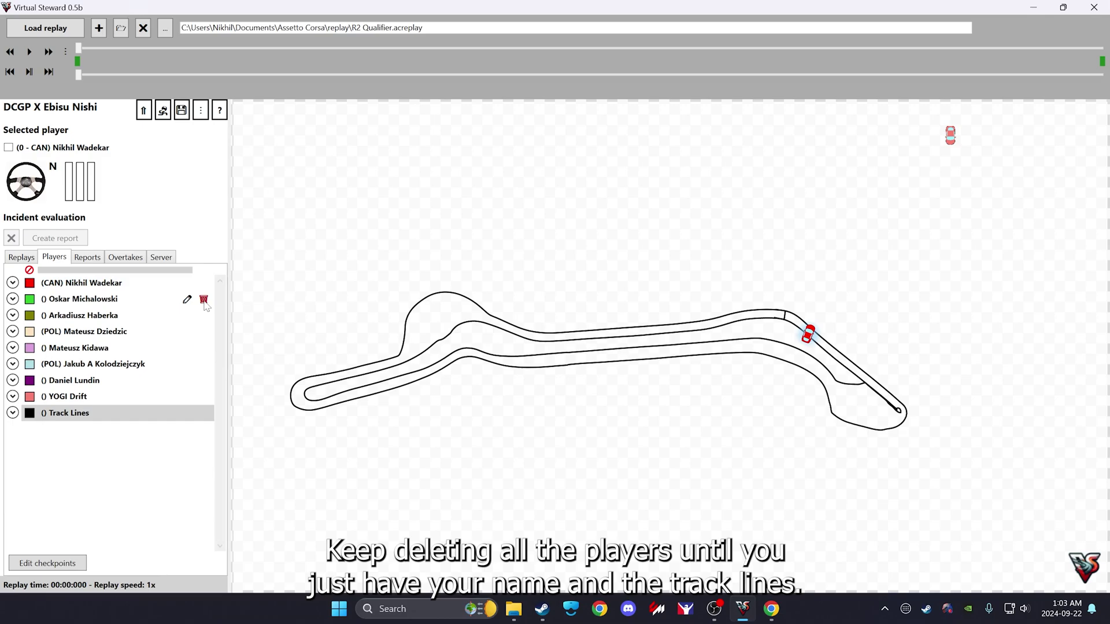
click(204, 300)
click(203, 300)
click(203, 299)
click(204, 300)
click(204, 299)
click(204, 300)
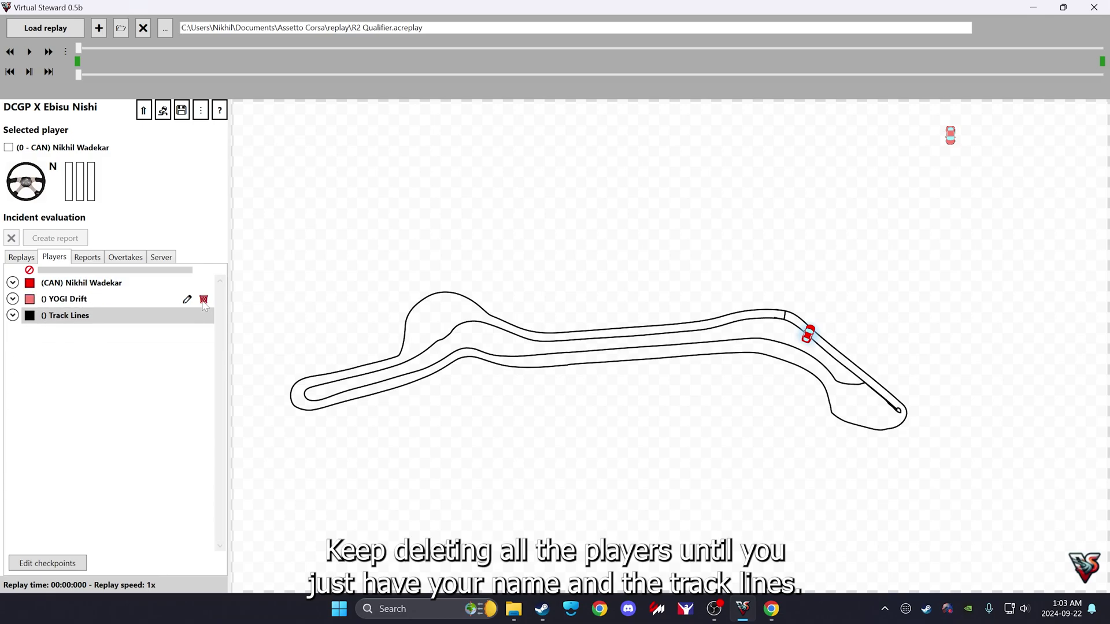
click(203, 299)
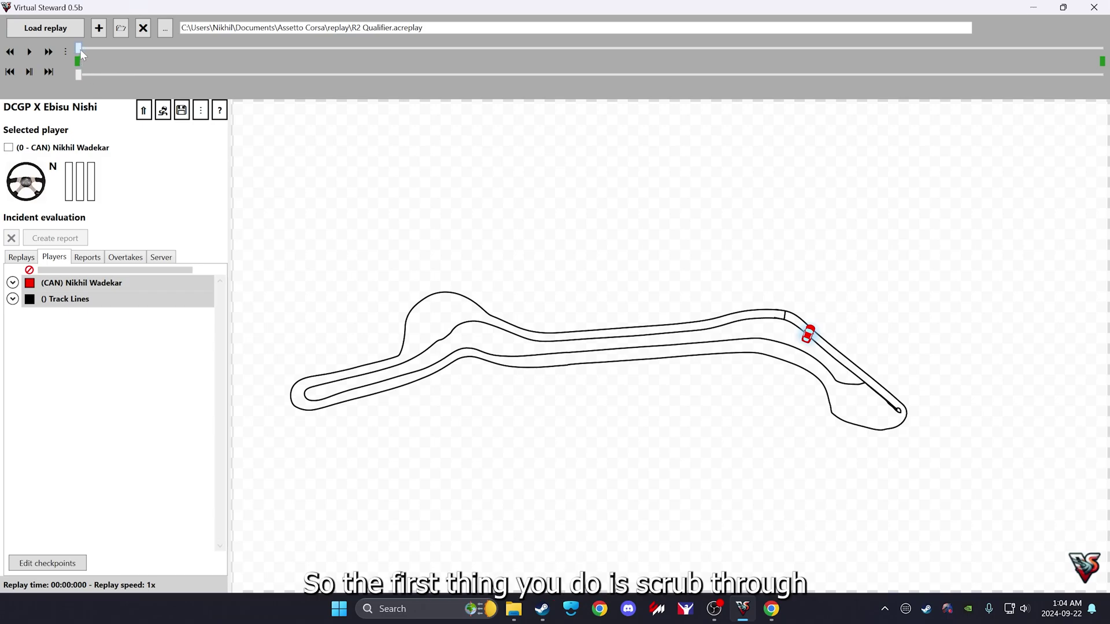
- Scrub the replay timeline to the lap start at 03:33:420 on the main straight
drag(80, 50, 511, 78)
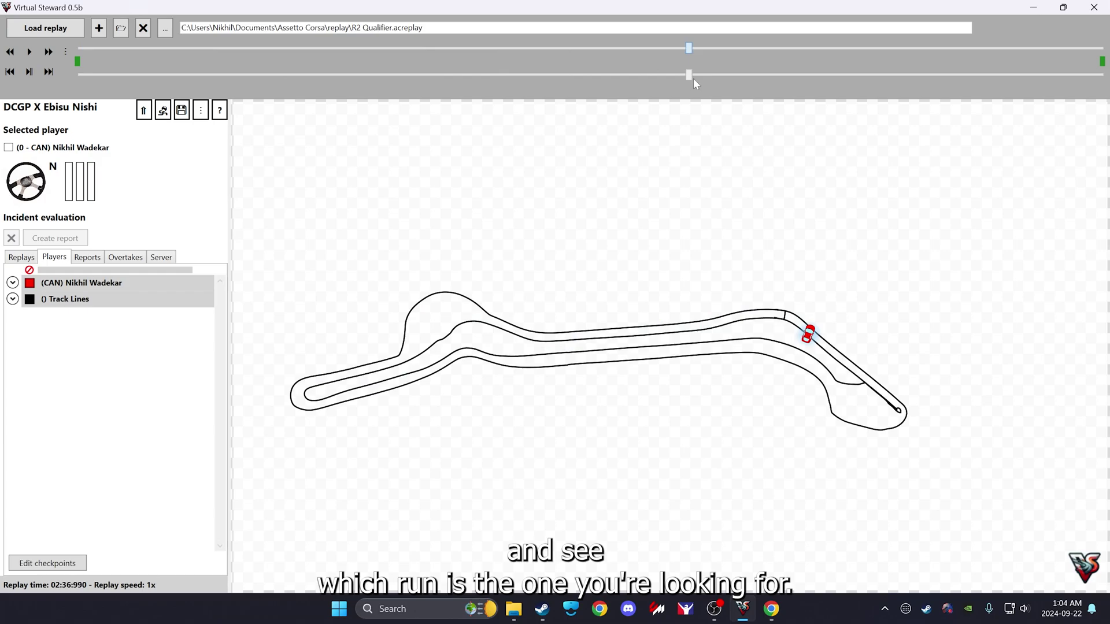
drag(694, 79, 1009, 75)
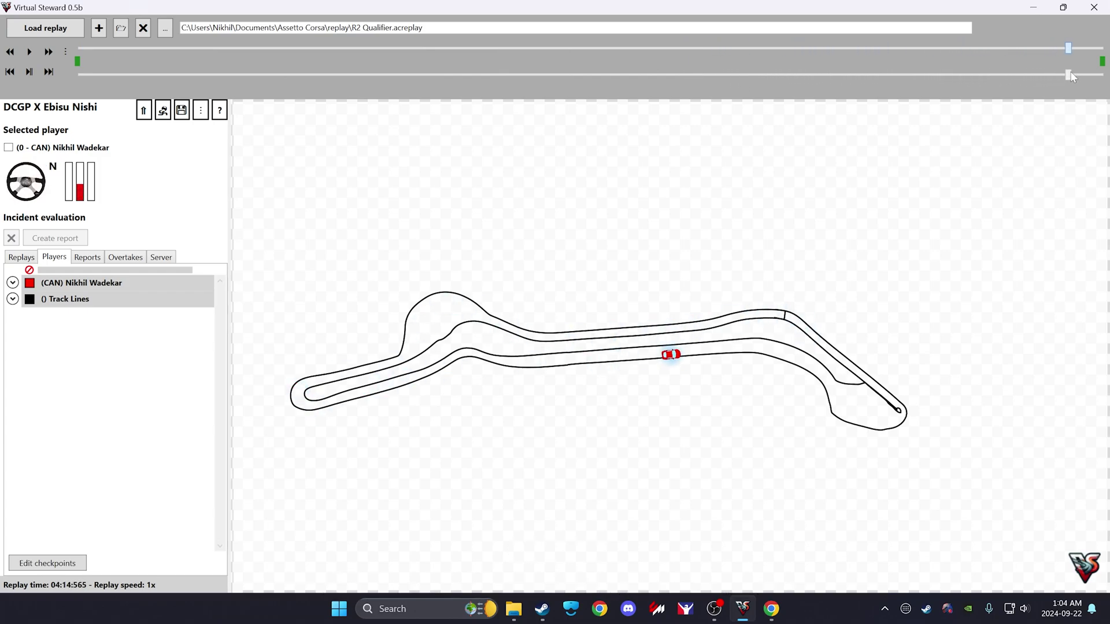
drag(1068, 74, 910, 72)
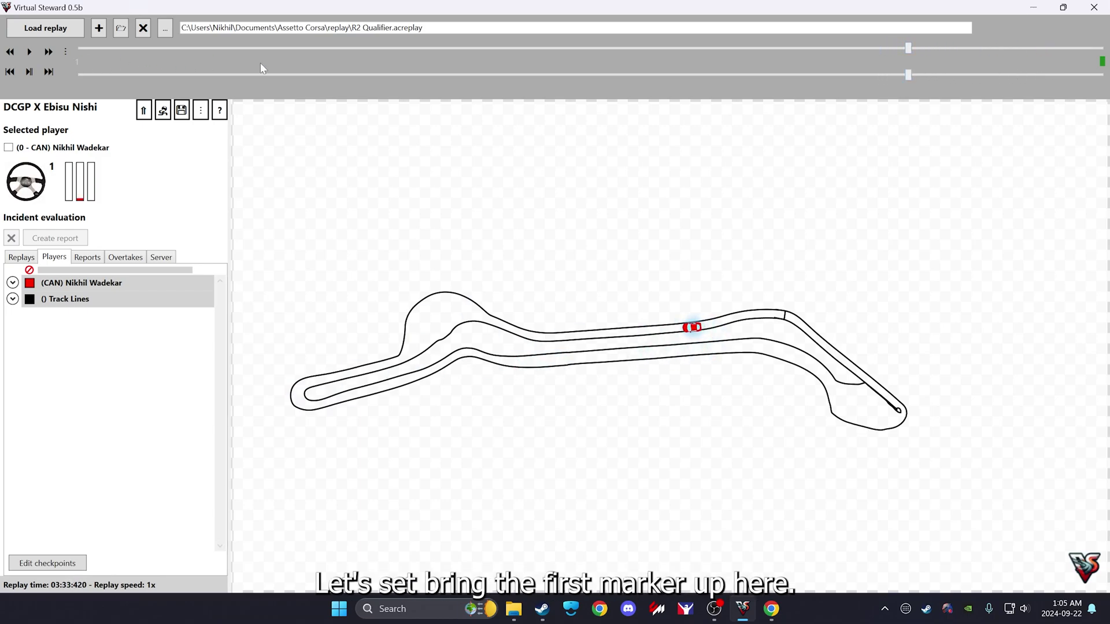
- Set the lap's start marker, then move the replay to the lap's end around 04:09:990
click(908, 60)
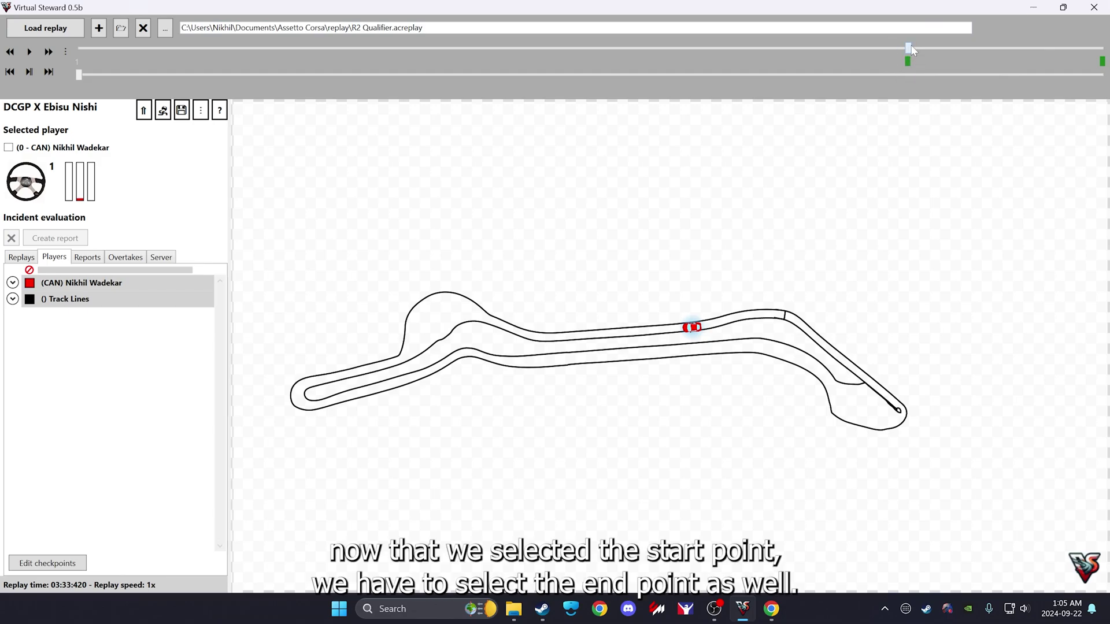
drag(910, 50, 1053, 54)
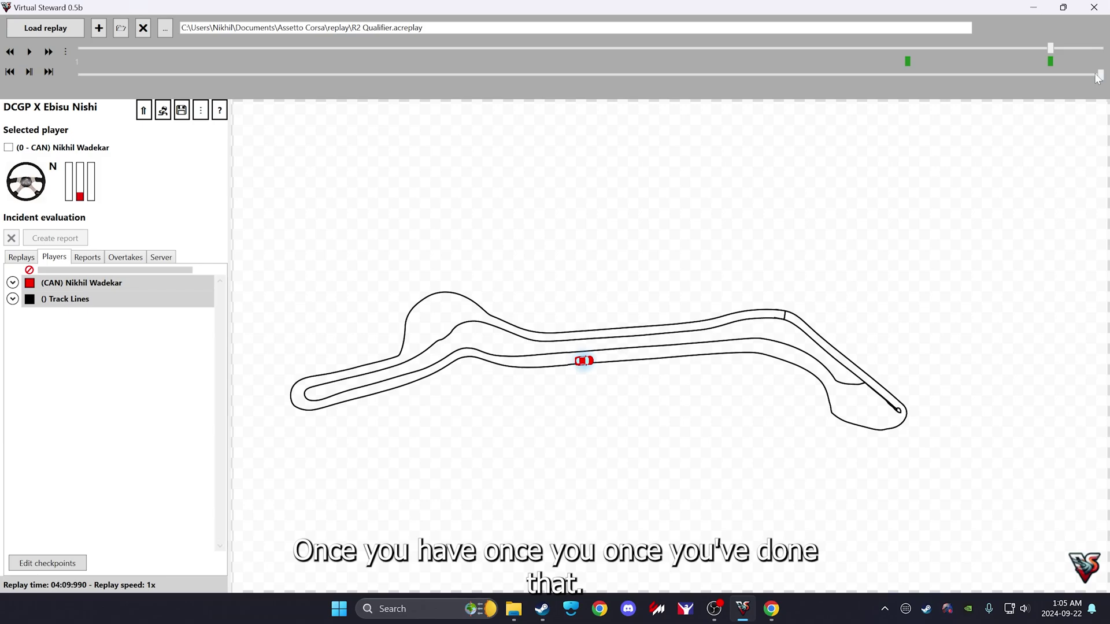
drag(1051, 51, 977, 54)
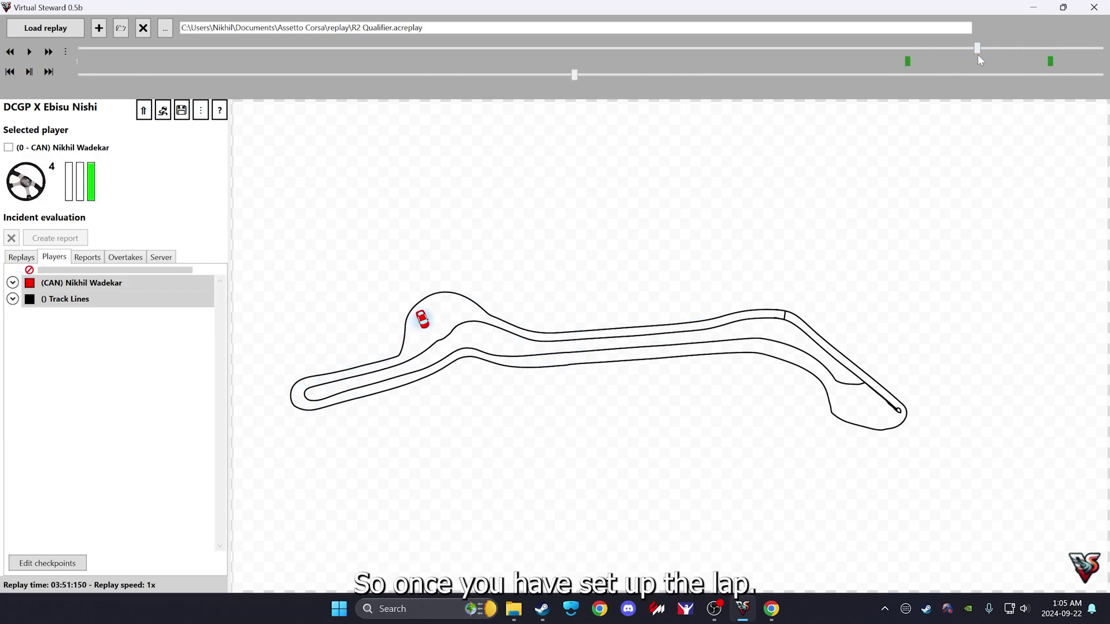
- Turn on 'Loop the replay' in the playback menu and play the trimmed lap
click(65, 52)
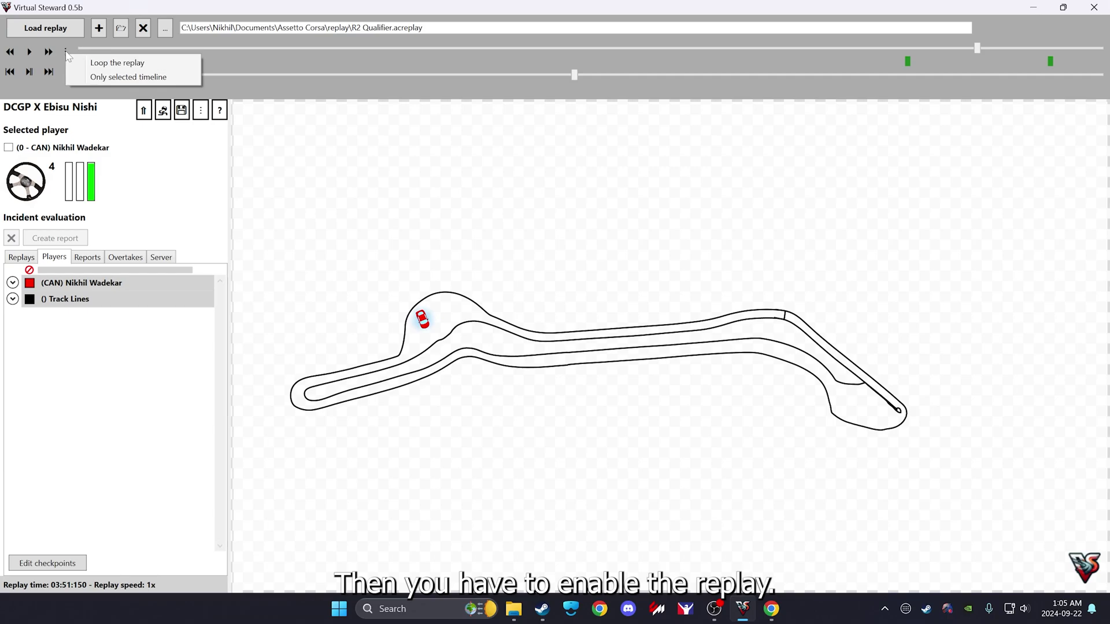
click(68, 56)
click(67, 52)
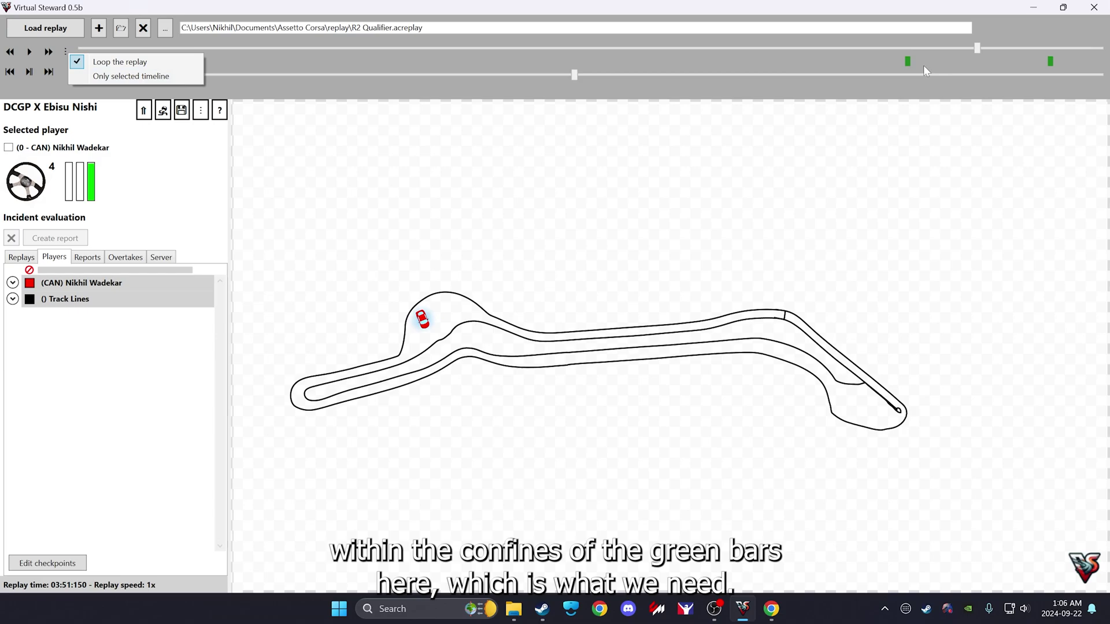
click(459, 70)
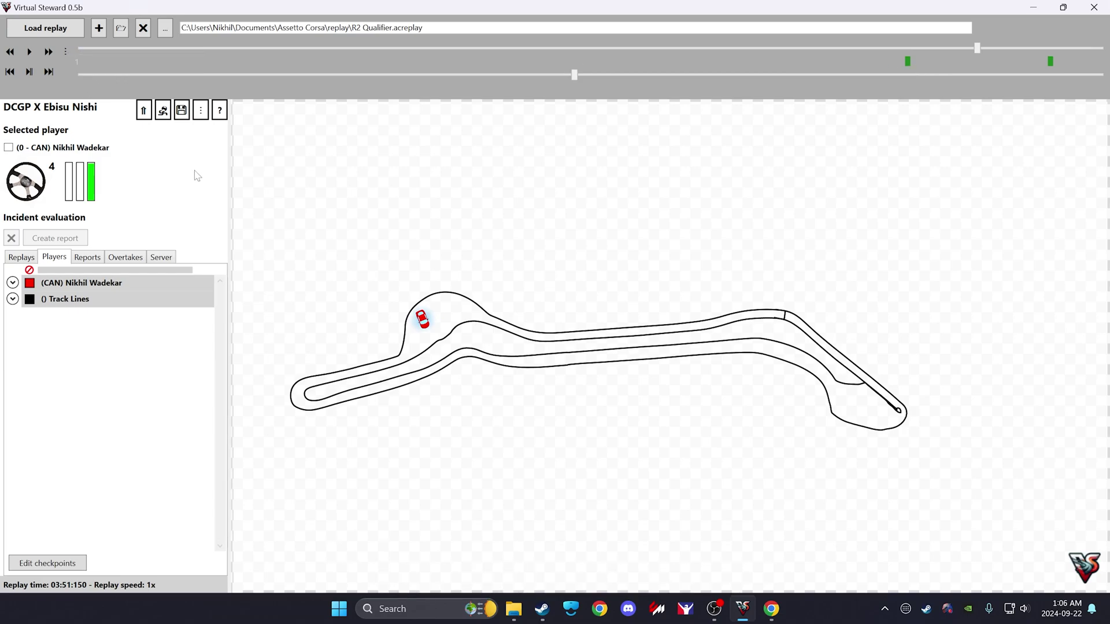
click(29, 51)
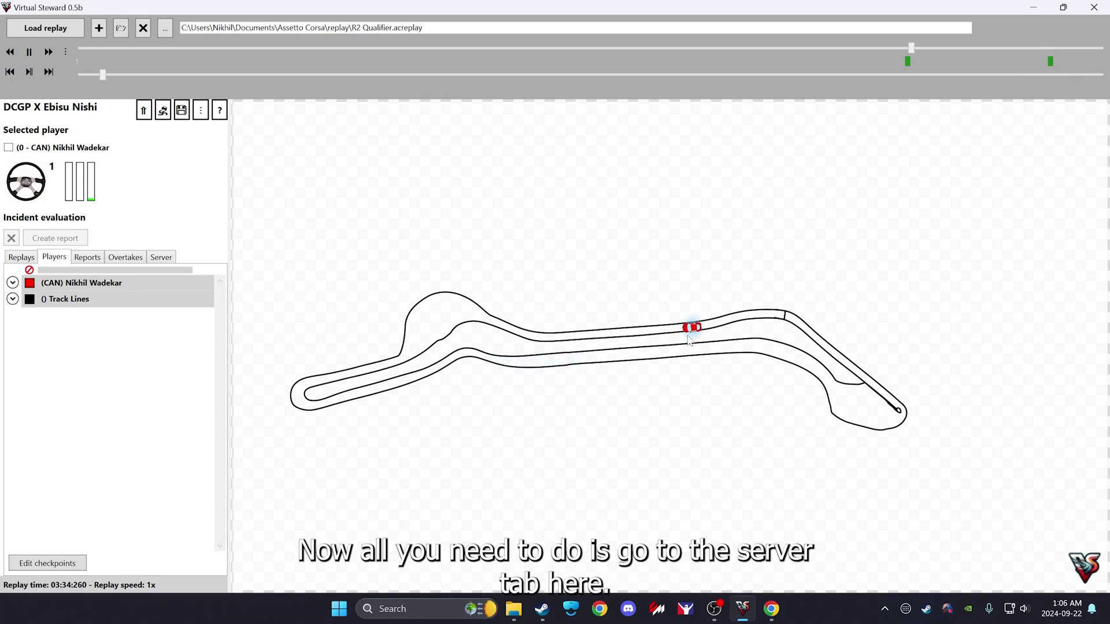
- Review the Server tab's Settings, Options and Additional cars, then start the server at 127.0.0.1:8081
click(162, 258)
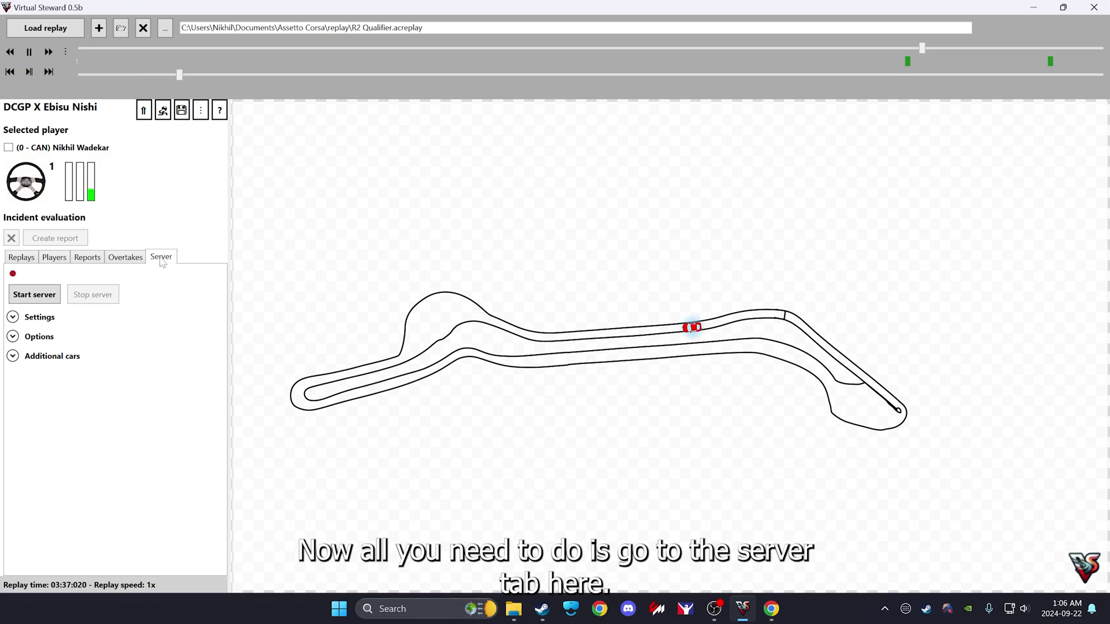
click(35, 318)
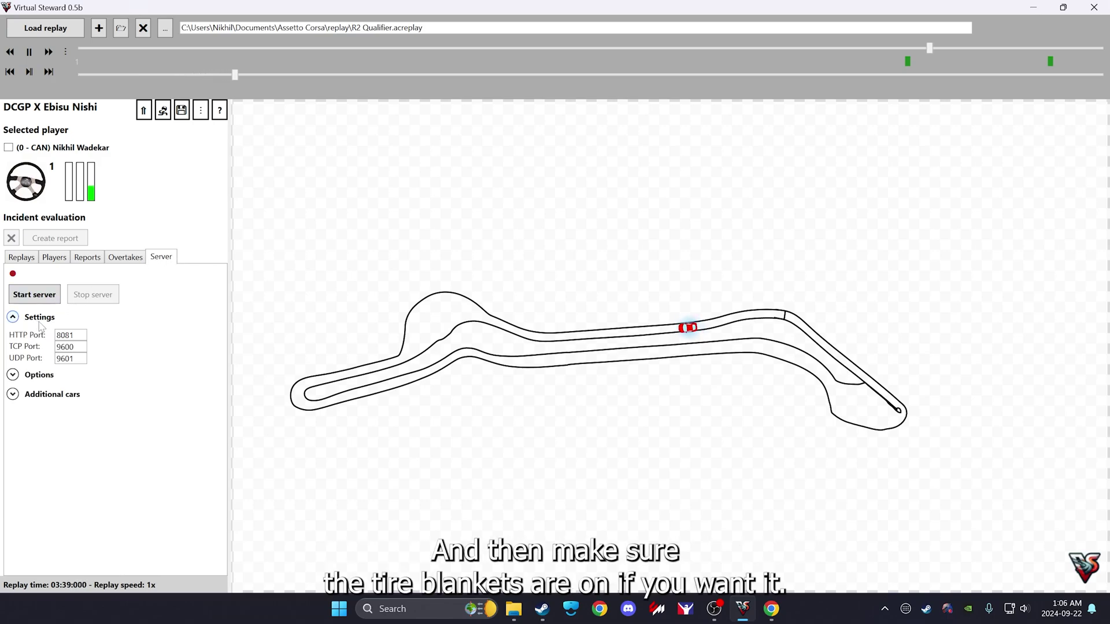
click(39, 375)
click(52, 468)
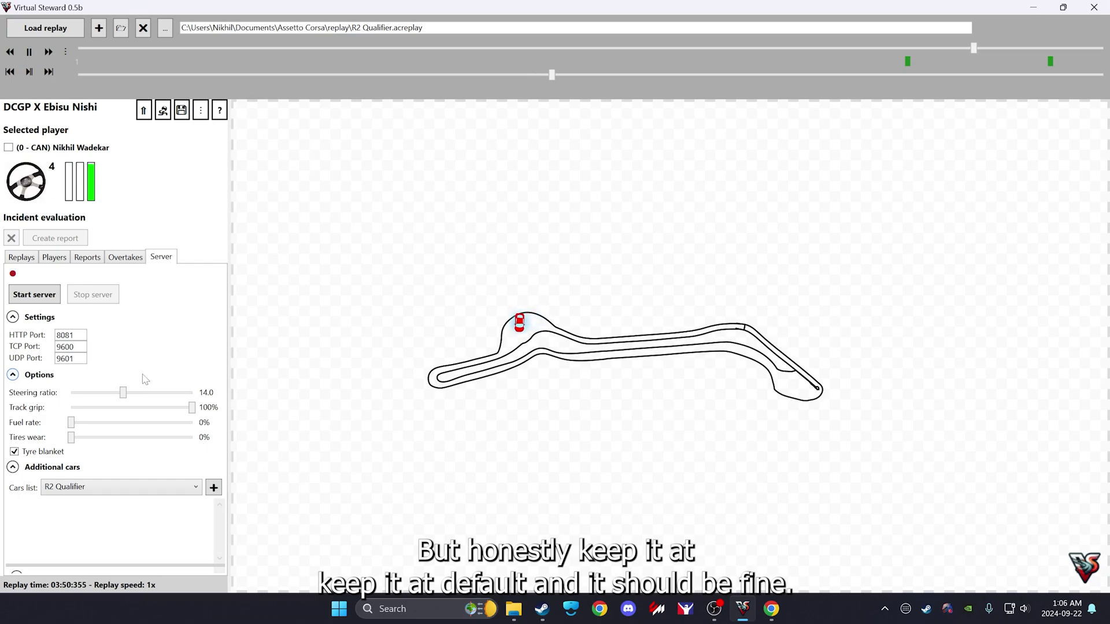
click(51, 301)
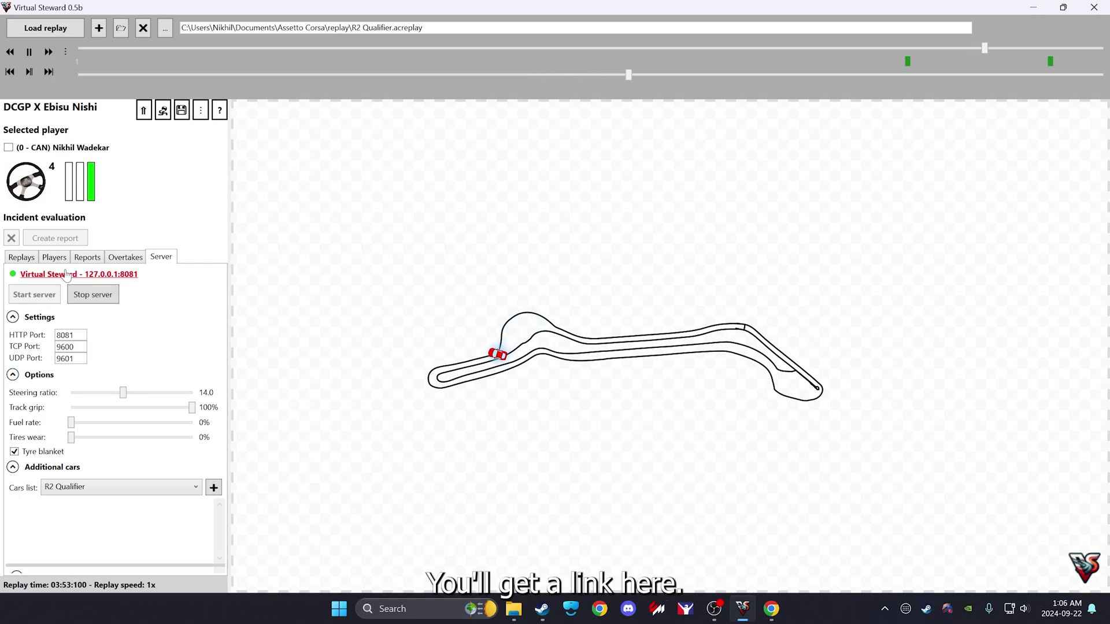
- Open the 127.0.0.1:8081 server in Content Manager and check its TOYOTA SUPRA (1/2) entry
click(121, 275)
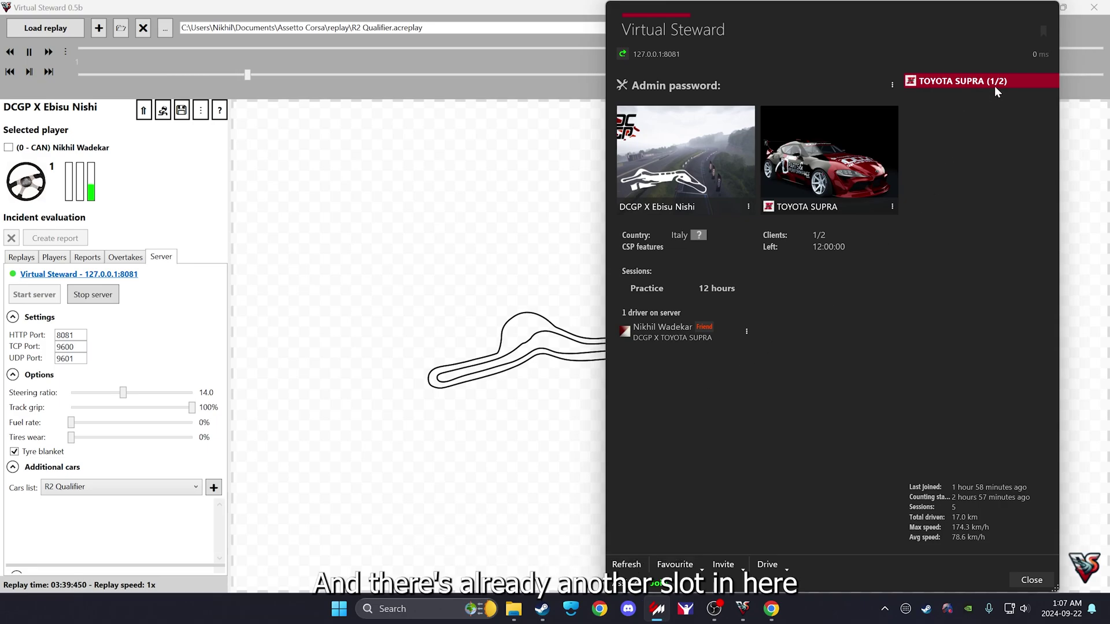
mouse_move(1000, 82)
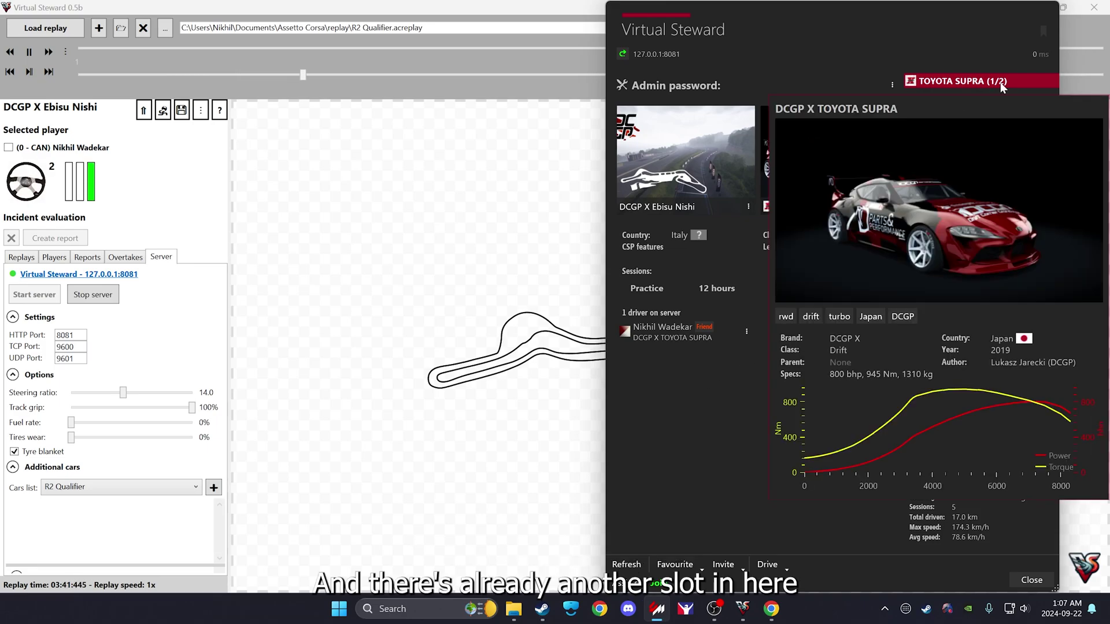